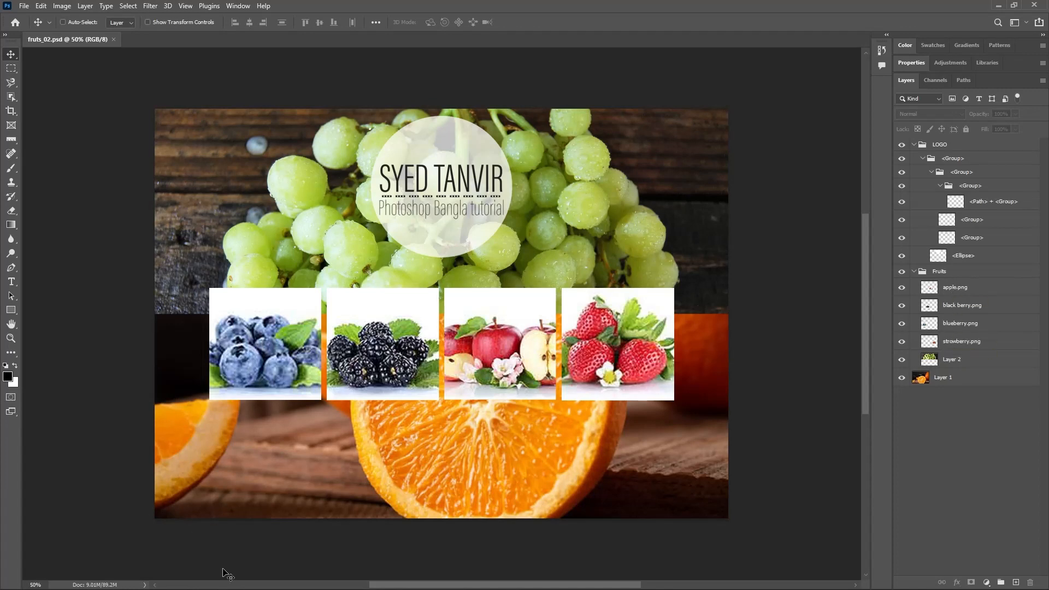
# Select the four fruit picture layers from strowberry.png through apple.png in the Fruits group.
pyautogui.click(964, 348)
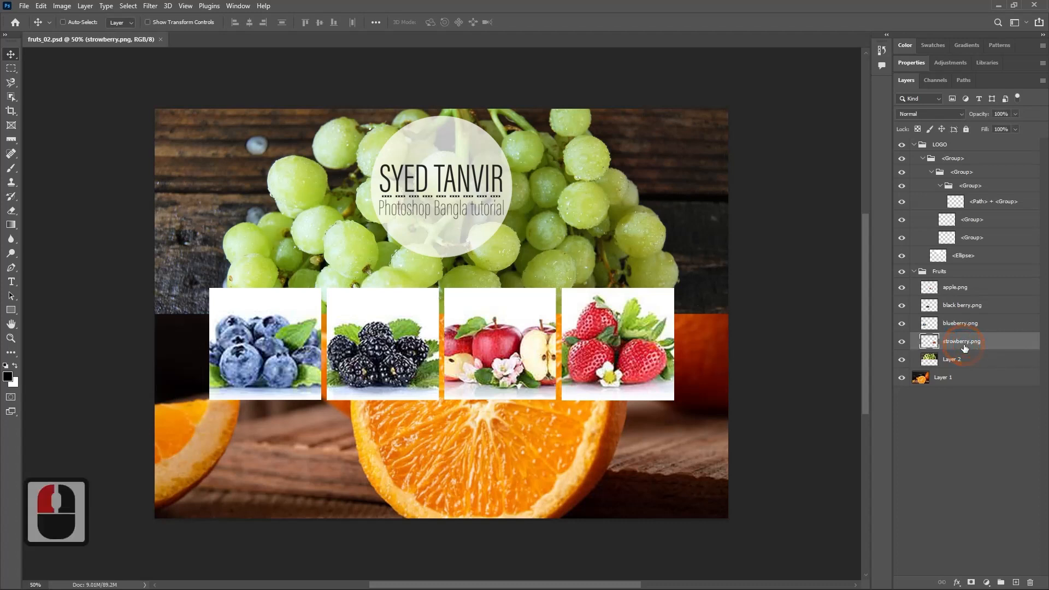
pyautogui.keyDown('shift'); pyautogui.click(967, 291); pyautogui.keyUp('shift')
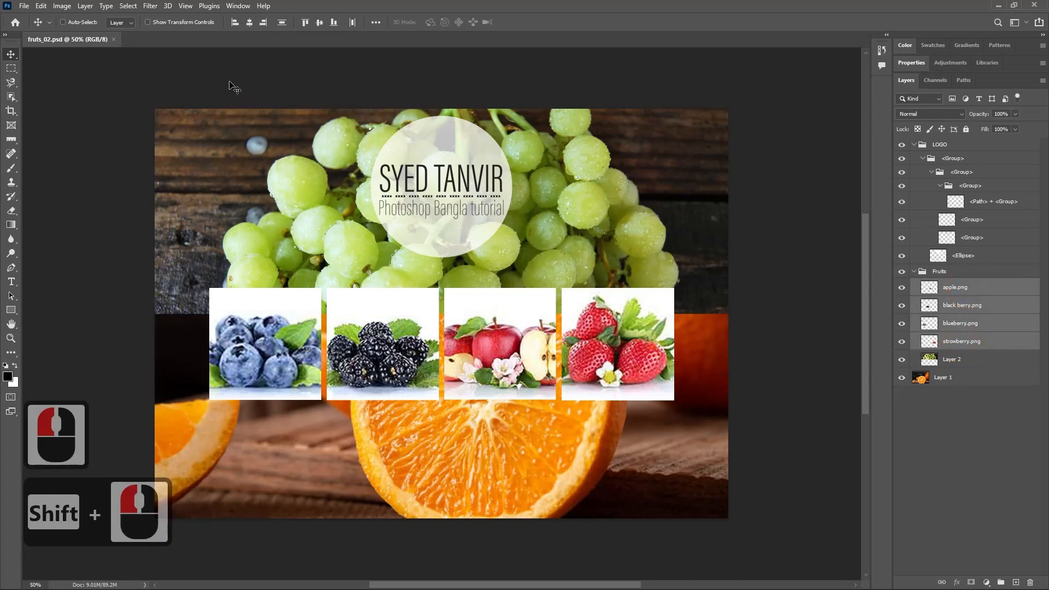
pyautogui.rightClick(964, 304)
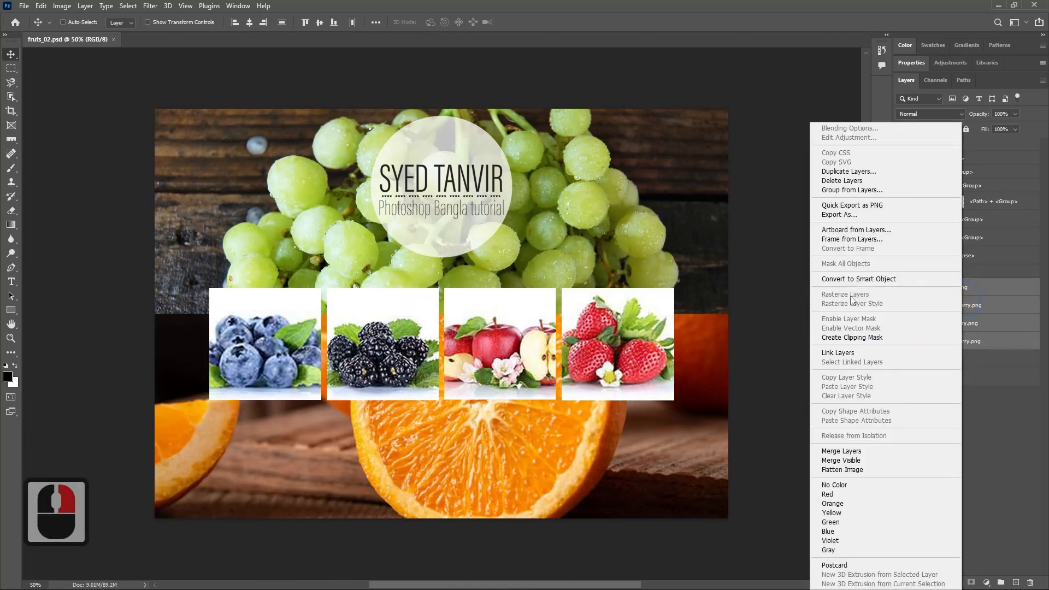
pyautogui.click(1000, 335)
pyautogui.rightClick(1000, 335)
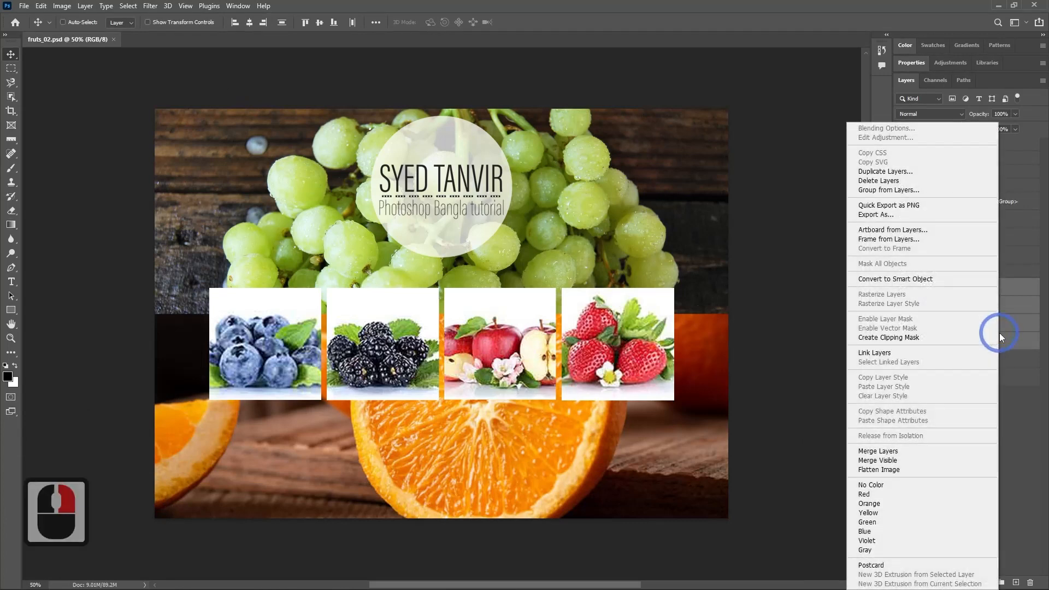
pyautogui.click(1019, 411)
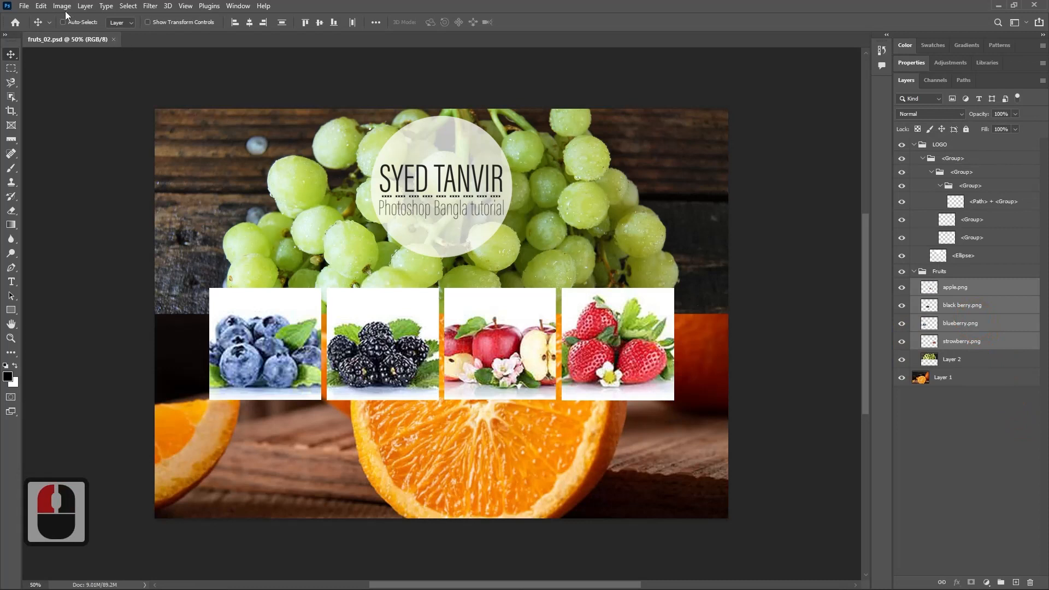
# Try flattening the whole image into a single layer, and undo the flattening.
pyautogui.click(85, 6)
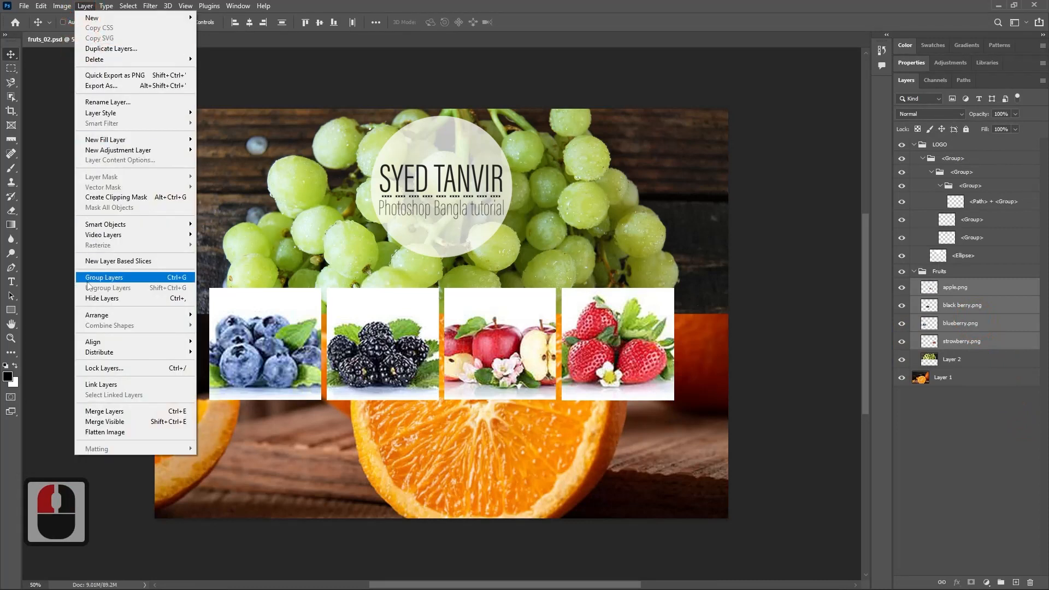
pyautogui.click(105, 432)
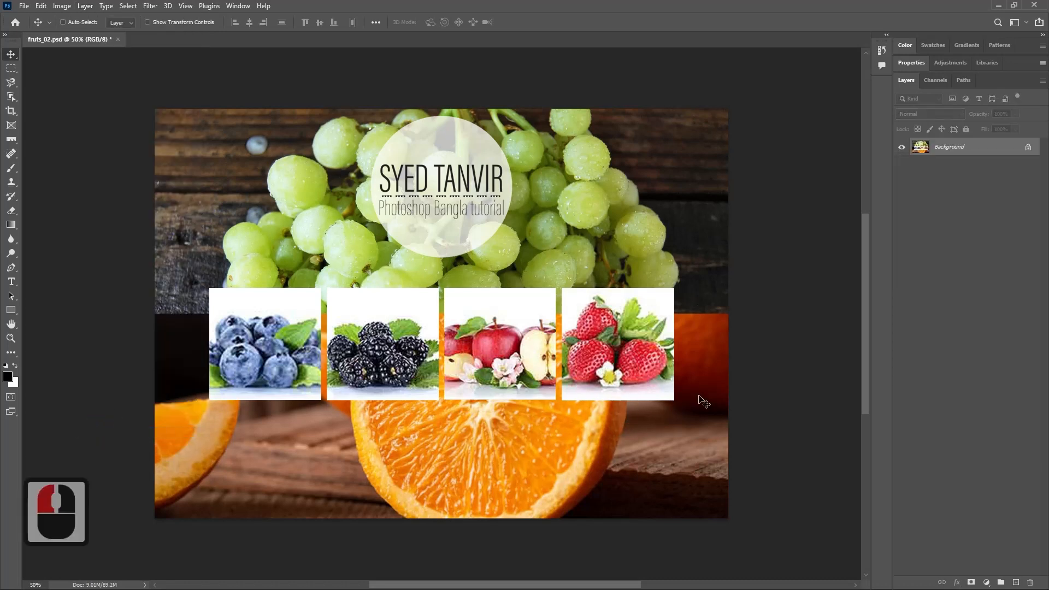
pyautogui.hotkey('ctrl', 'z')
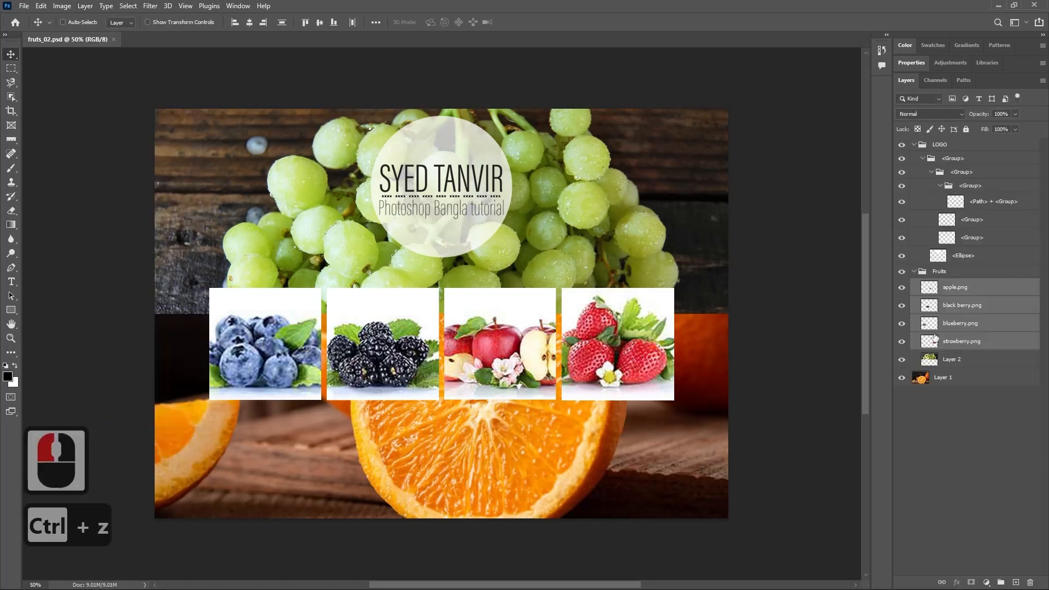
# Merge the four selected fruit picture layers into one layer and toggle its visibility off and on.
pyautogui.click(85, 6)
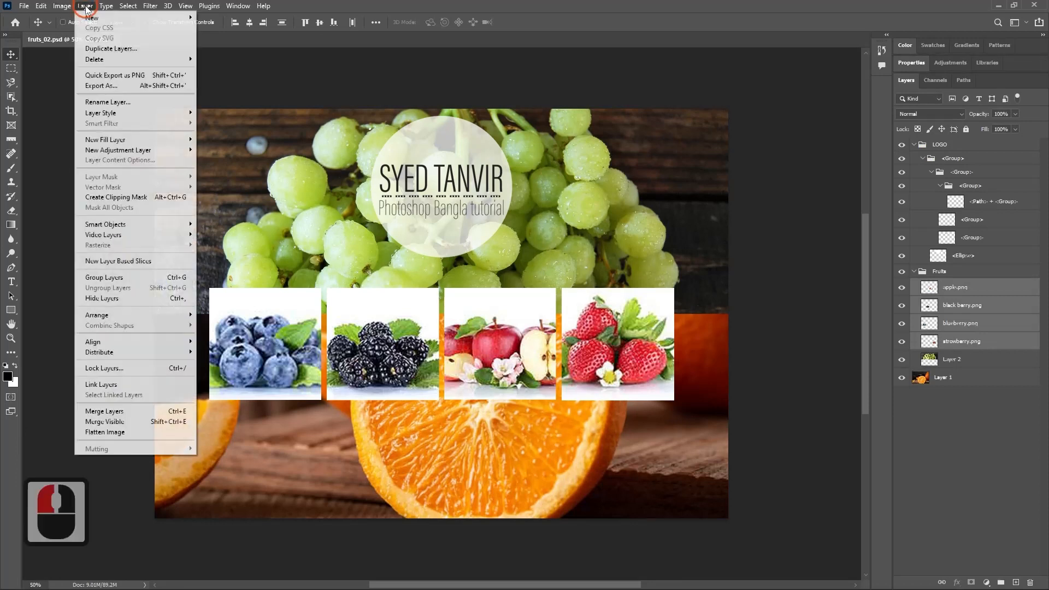
pyautogui.click(140, 416)
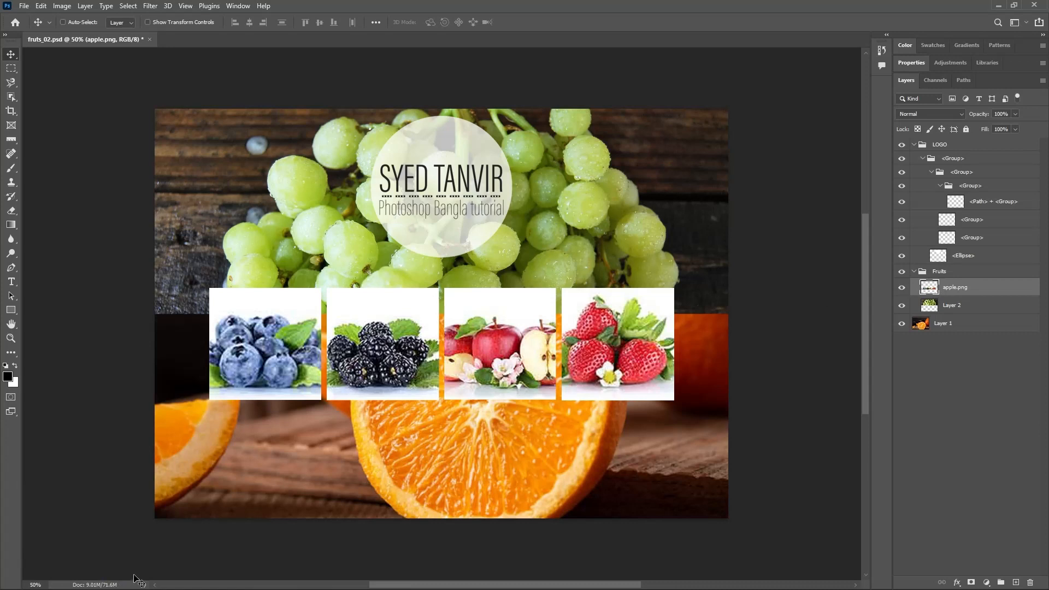
pyautogui.click(929, 286)
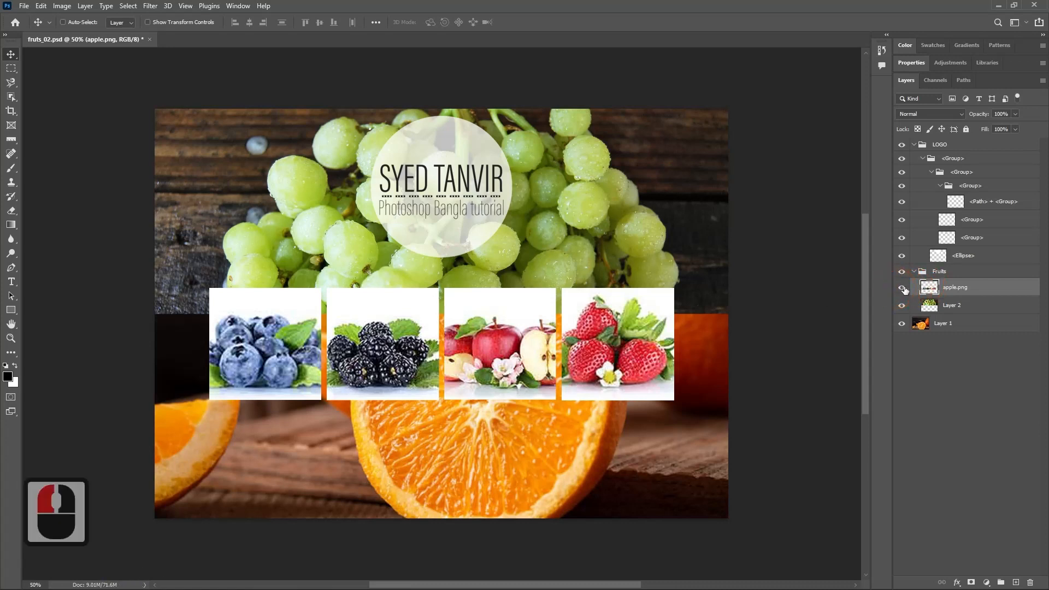
pyautogui.click(902, 288)
pyautogui.click(902, 288)
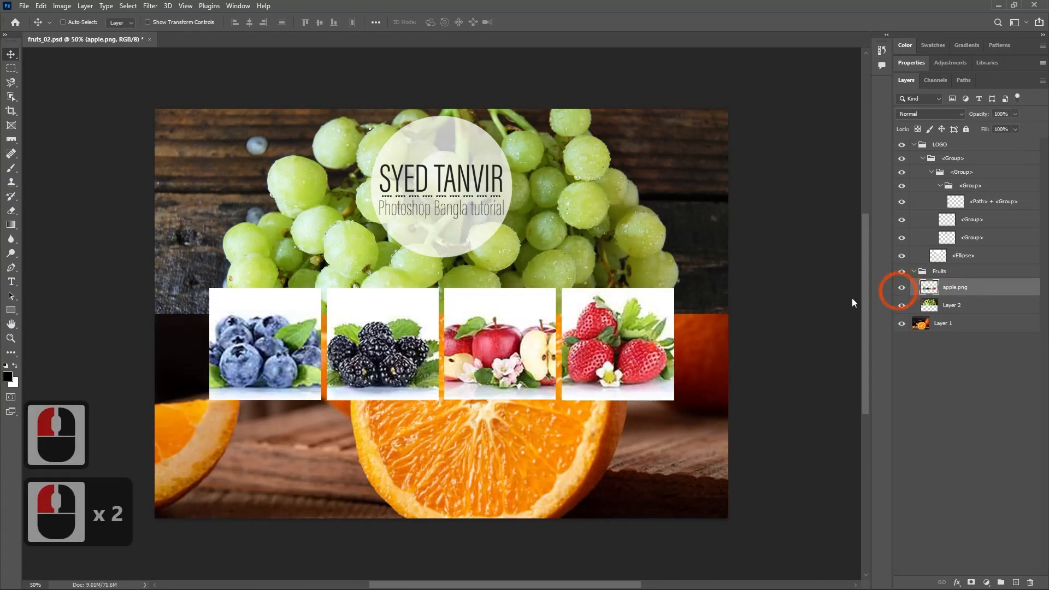
# Try moving the merged row of fruit pictures down over the orange image, undoing each move.
pyautogui.moveTo(609, 352); pyautogui.dragTo(620, 375)
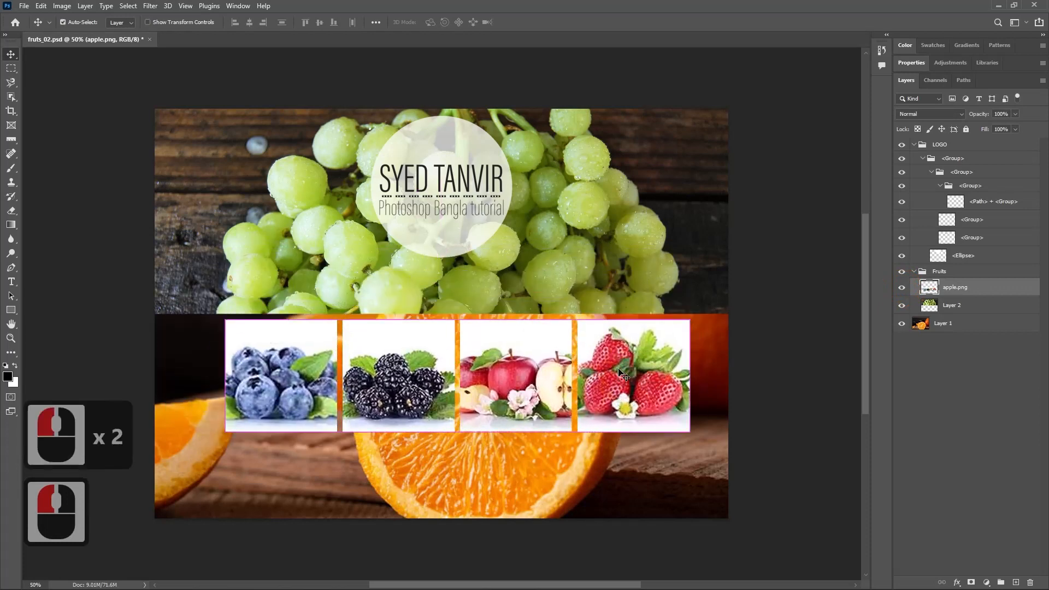
pyautogui.hotkey('ctrl', 'z')
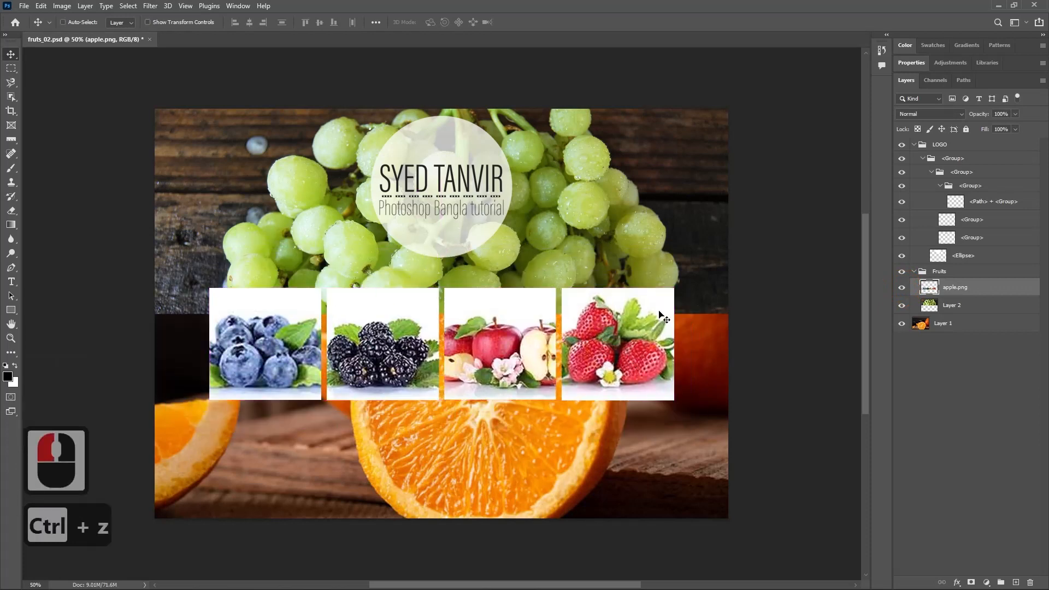
pyautogui.moveTo(625, 337); pyautogui.dragTo(629, 389)
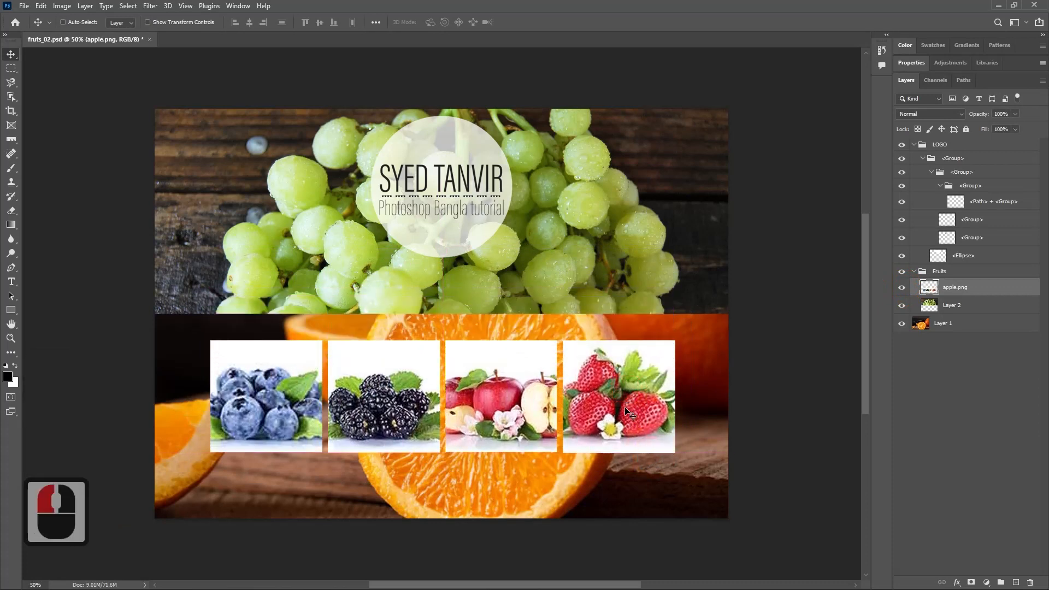
pyautogui.hotkey('ctrl', 'z')
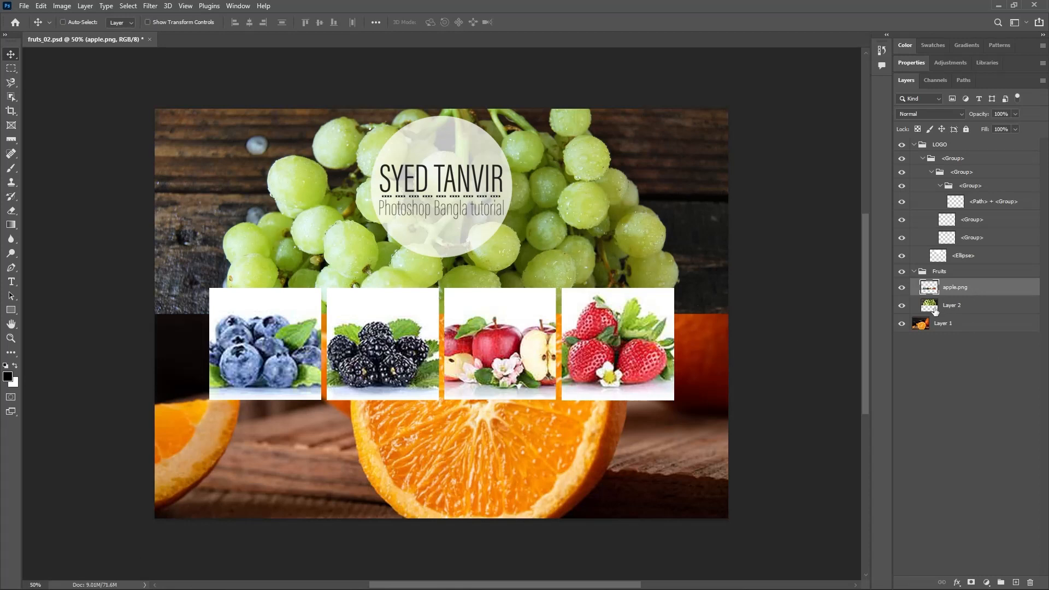
# Show the Free Transform bounds of Layer 1 to check how far the orange image extends beyond the canvas.
pyautogui.click(921, 324)
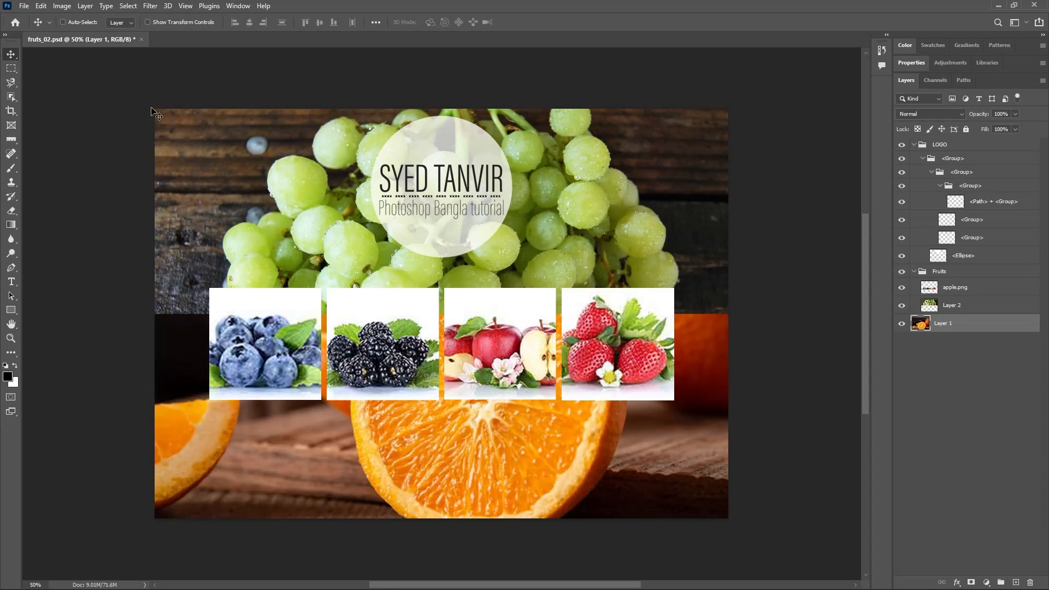
pyautogui.hotkey('ctrl', 't')
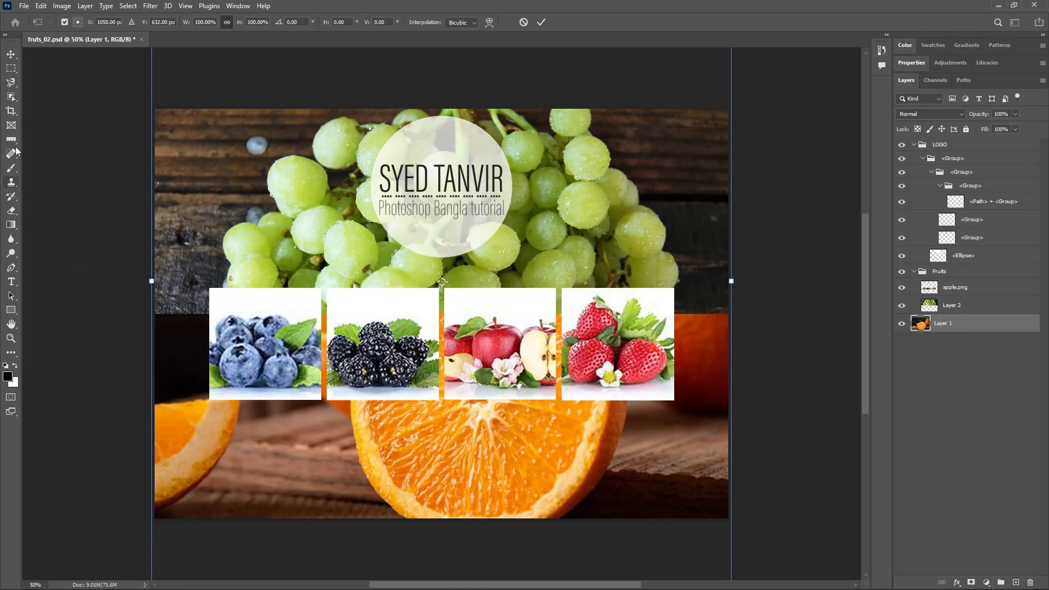
# Set the Rectangular Marquee style to Normal and select the full-width lower half of the canvas showing the orange.
pyautogui.click(11, 69)
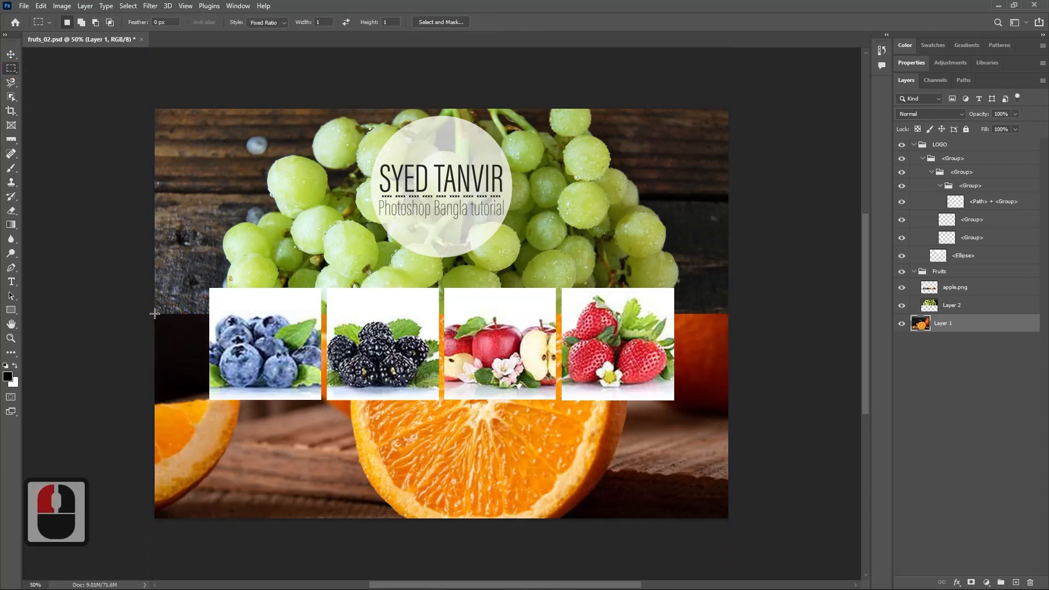
pyautogui.moveTo(153, 313); pyautogui.dragTo(850, 513)
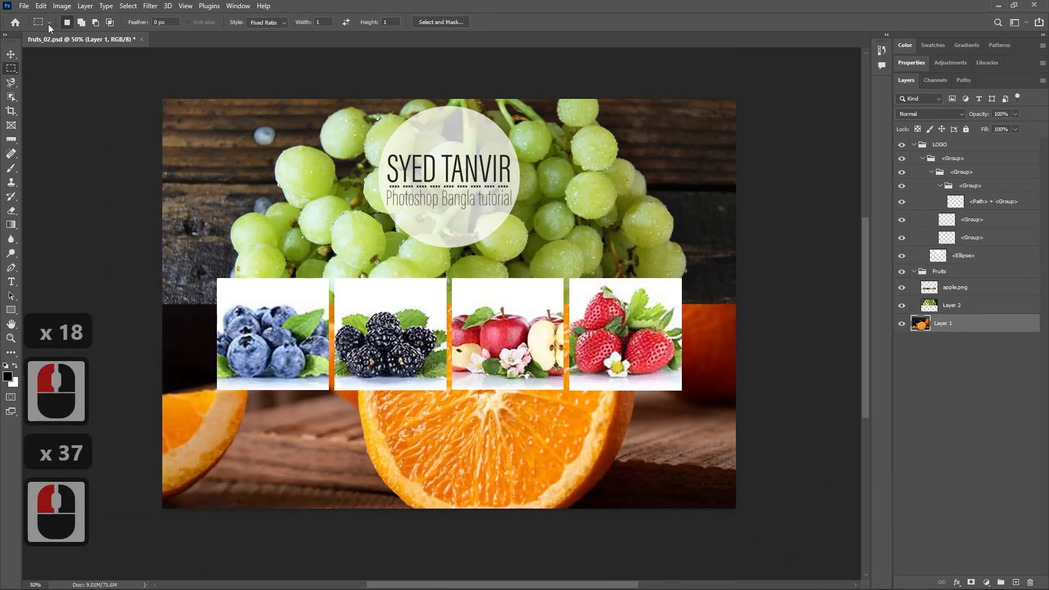
pyautogui.rightClick(43, 25)
pyautogui.click(59, 20)
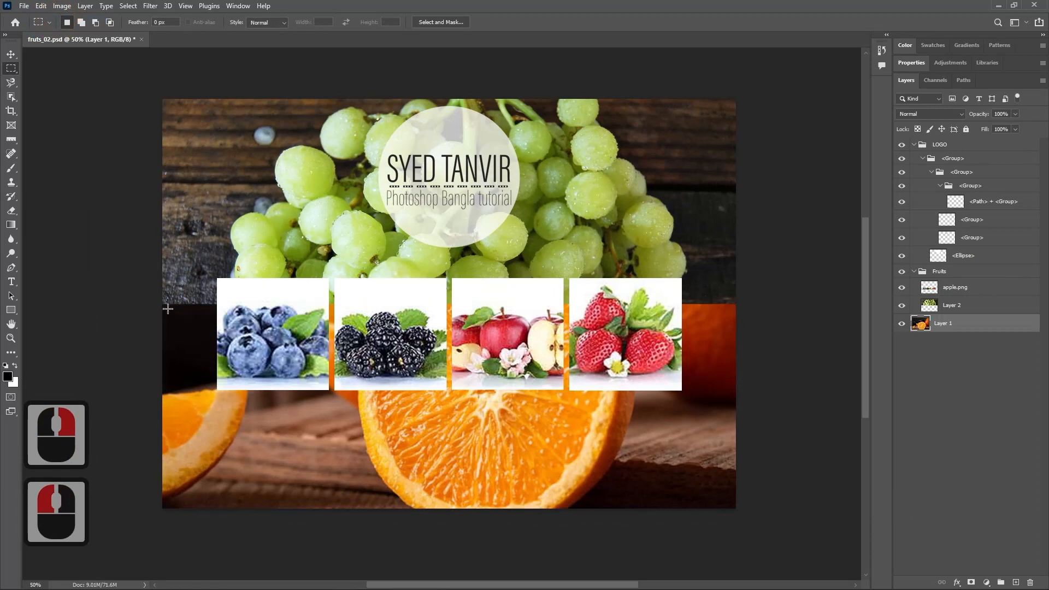
pyautogui.moveTo(162, 304); pyautogui.dragTo(792, 513)
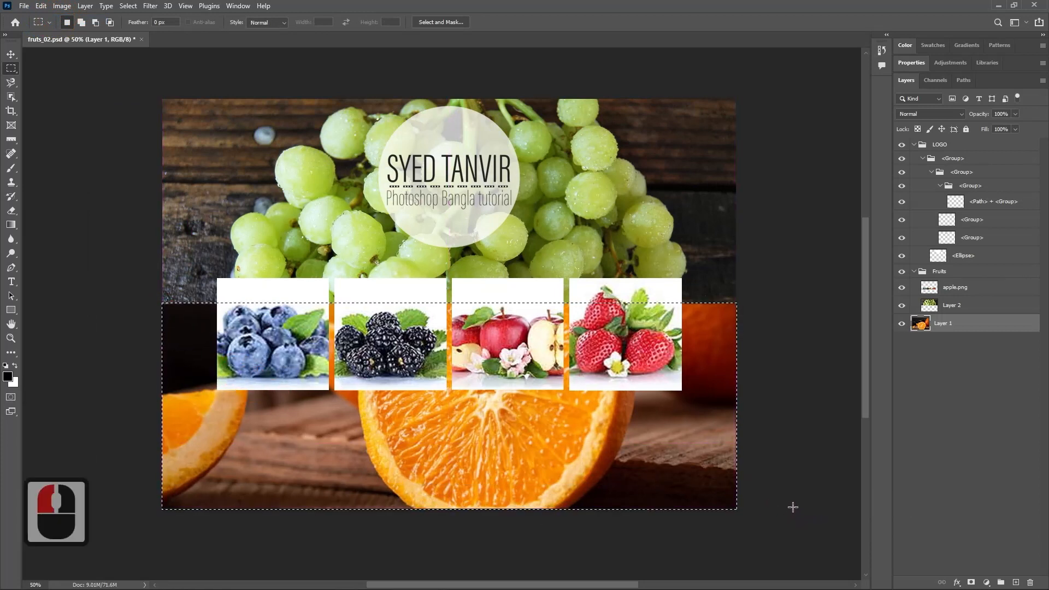
# Crop the document to the full canvas bounds with Delete Cropped Pixels enabled, and switch back to the Move tool.
pyautogui.click(13, 111)
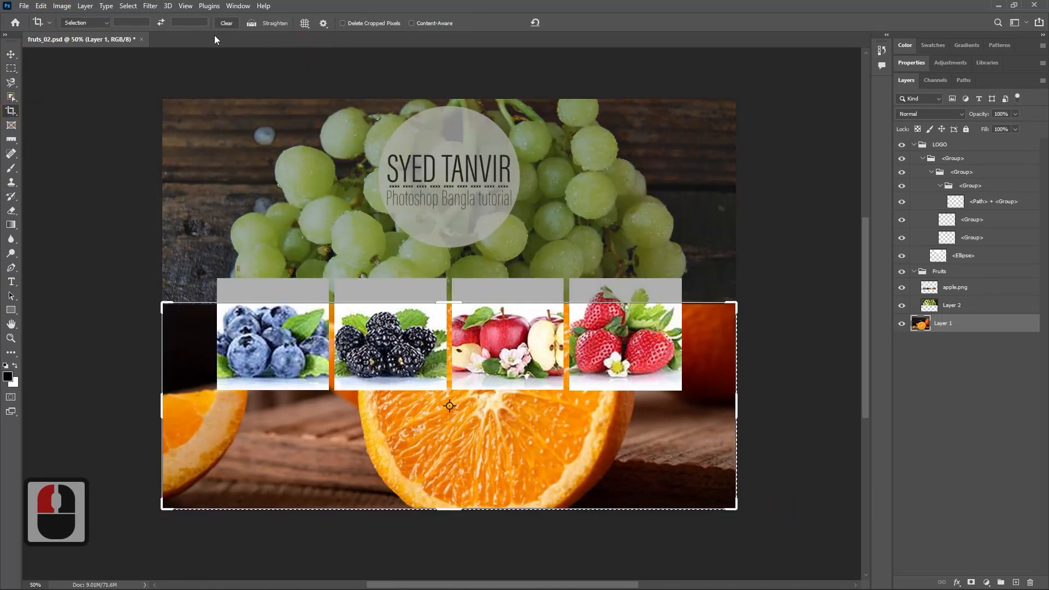
pyautogui.click(346, 23)
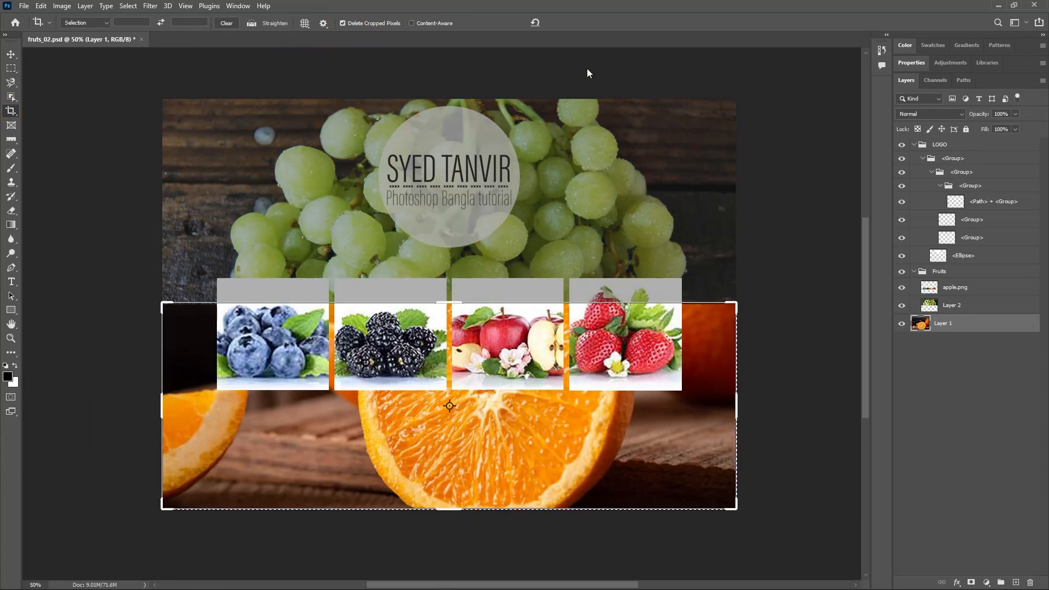
pyautogui.click(434, 51)
pyautogui.scroll(9, 524, 215)
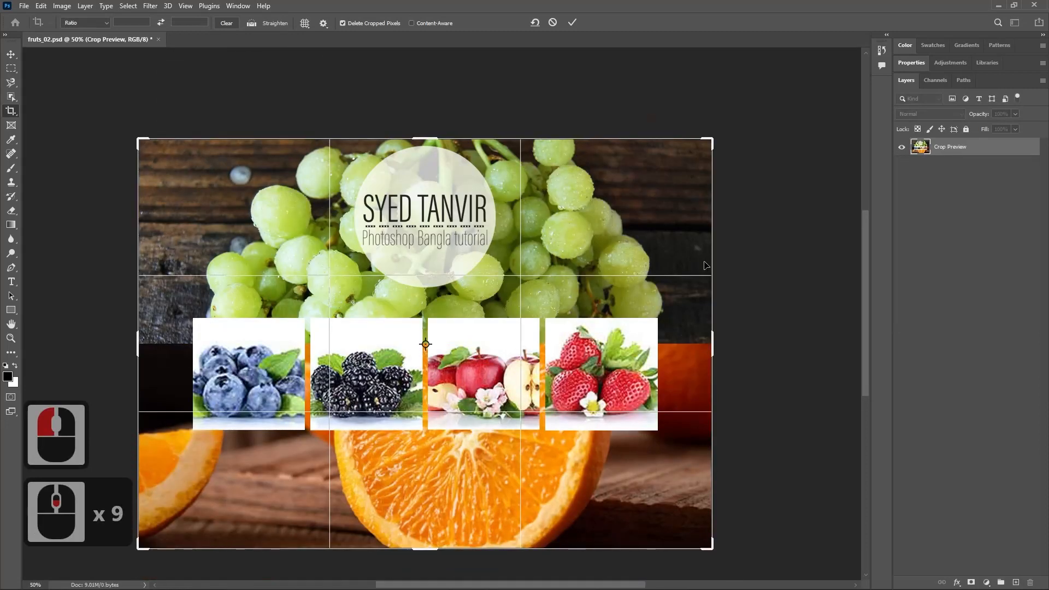
pyautogui.press('Return')
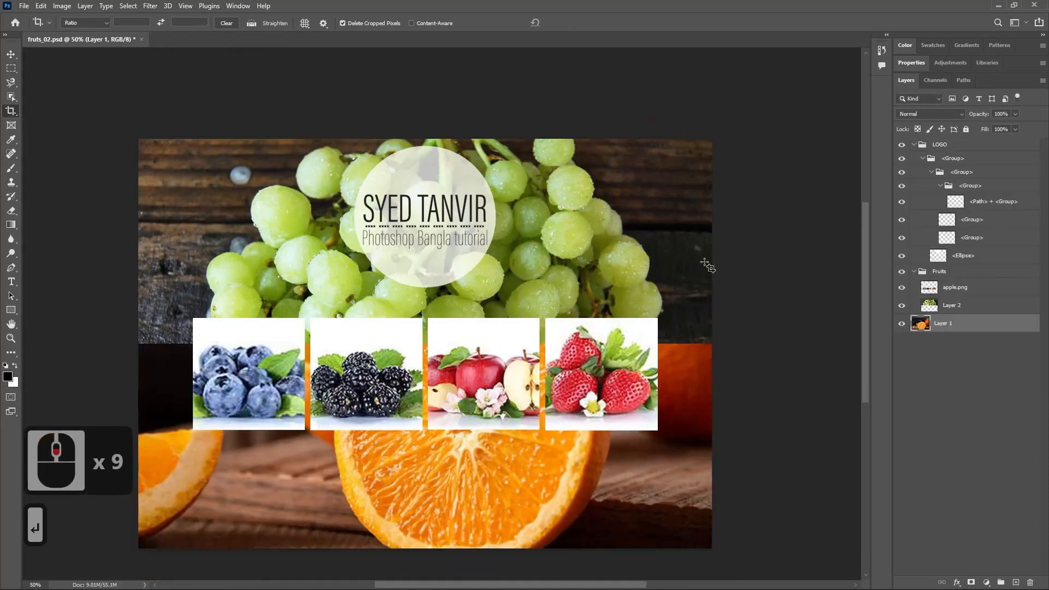
pyautogui.scroll(-3, 707, 266)
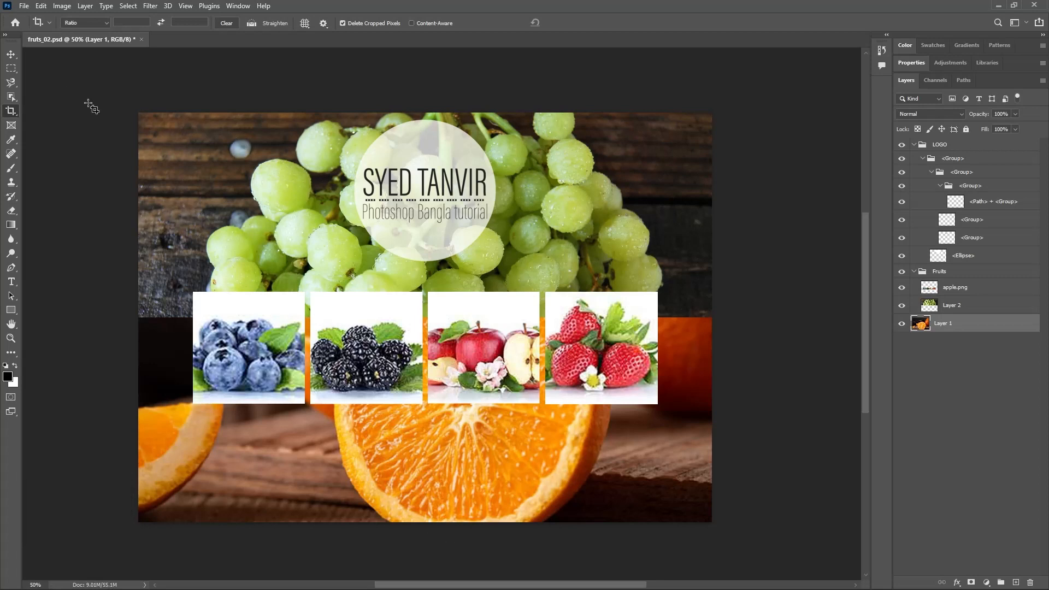
pyautogui.scroll(-1, 91, 108)
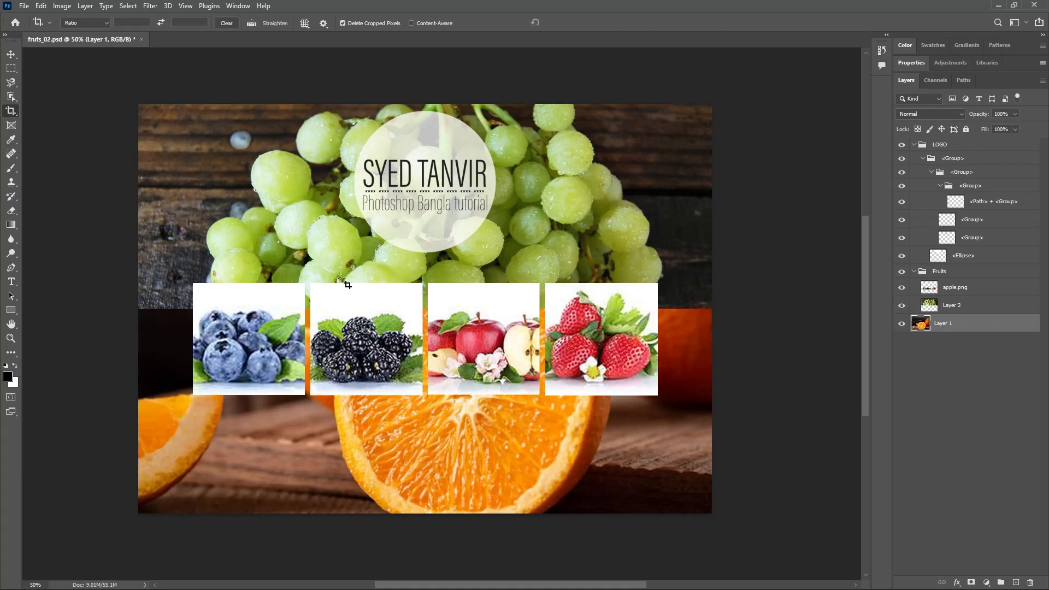
pyautogui.click(12, 60)
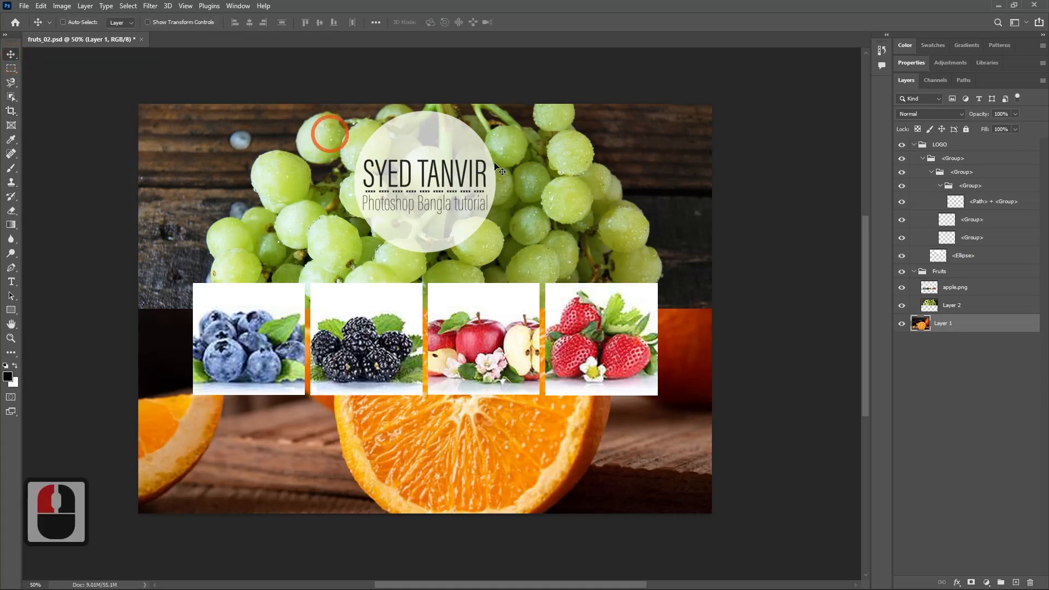
pyautogui.click(938, 147)
pyautogui.rightClick(947, 147)
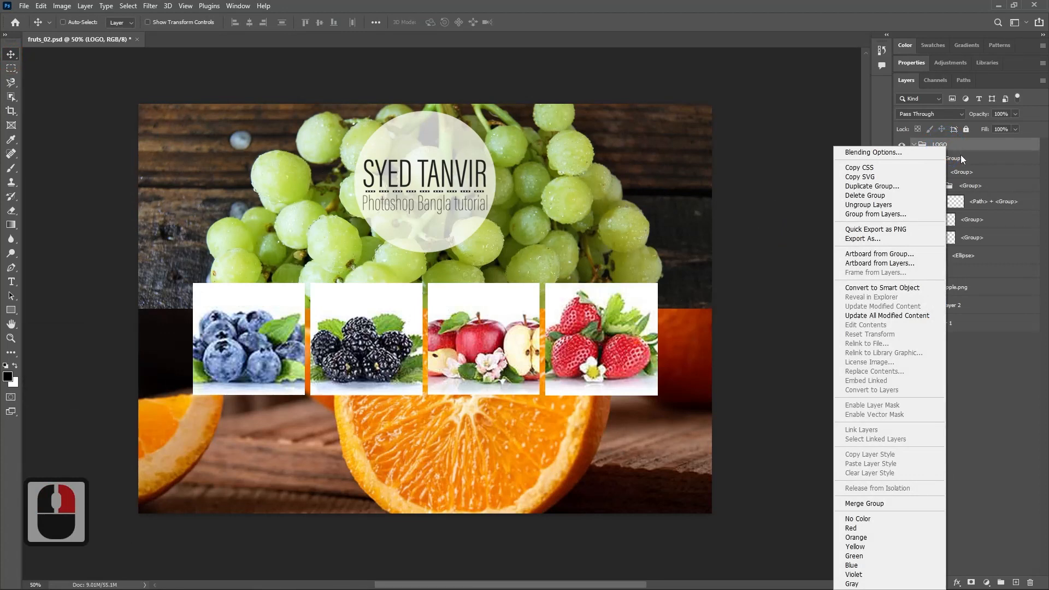
pyautogui.click(973, 243)
# Merge the <Path> + <Group>, both <Group> and the <Ellipse> layers inside the LOGO group into one layer.
pyautogui.click(968, 258)
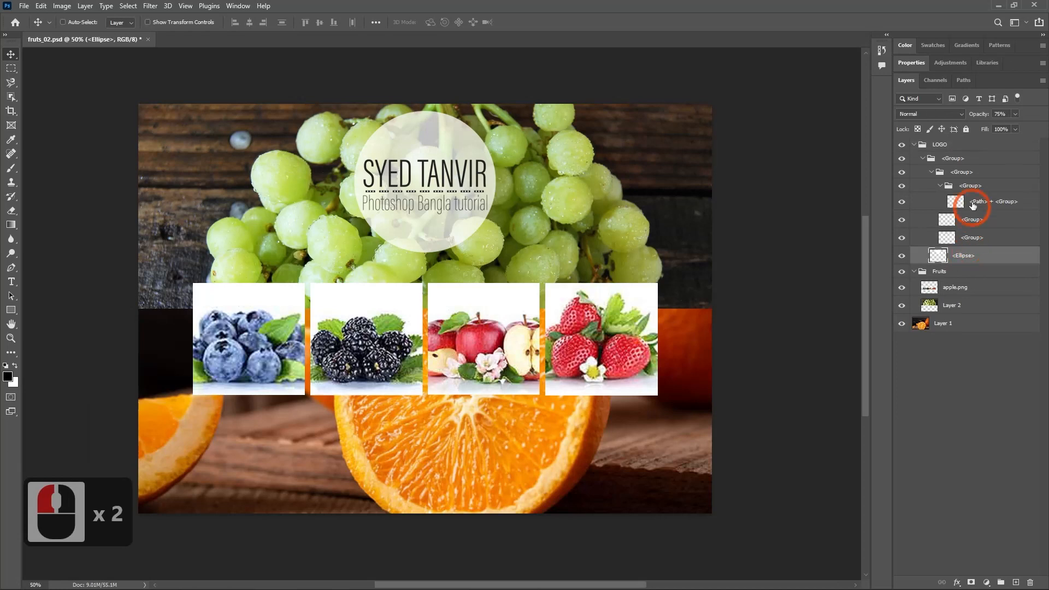
pyautogui.keyDown('ctrl'); pyautogui.click(976, 202); pyautogui.keyUp('ctrl')
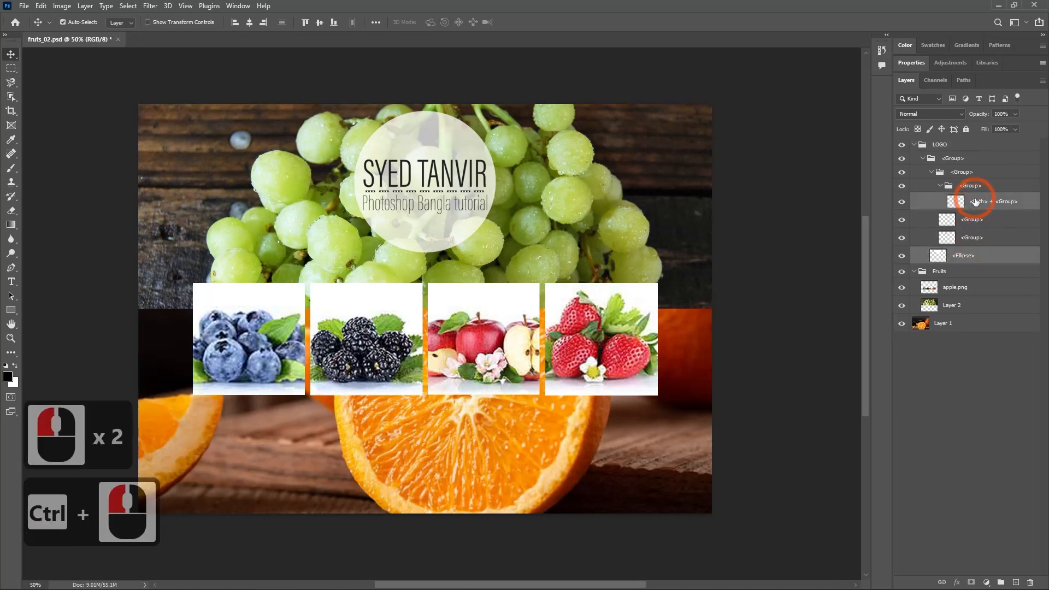
pyautogui.keyDown('shift'); pyautogui.click(971, 239); pyautogui.keyUp('shift')
pyautogui.keyDown('shift'); pyautogui.click(972, 243); pyautogui.keyUp('shift')
pyautogui.rightClick(973, 246)
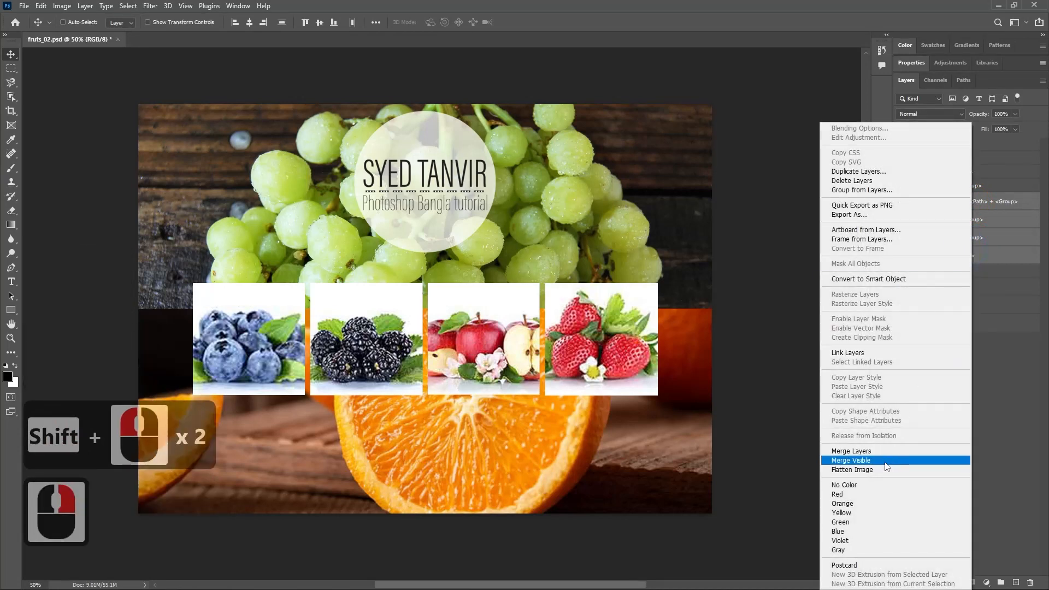
pyautogui.click(881, 452)
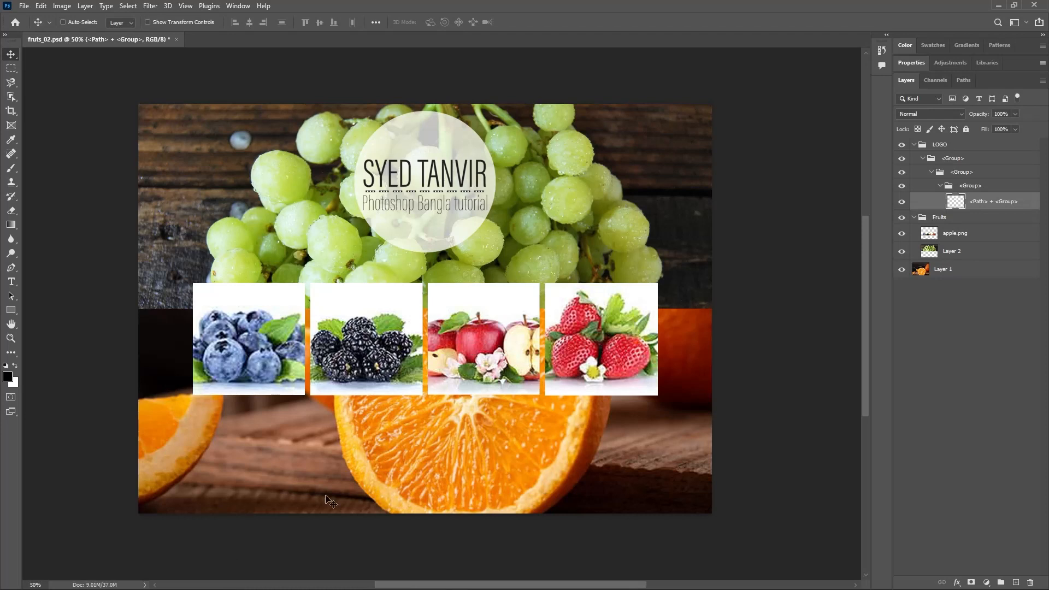
# Select Layer 1 and flatten the whole document into a single Background layer.
pyautogui.click(960, 270)
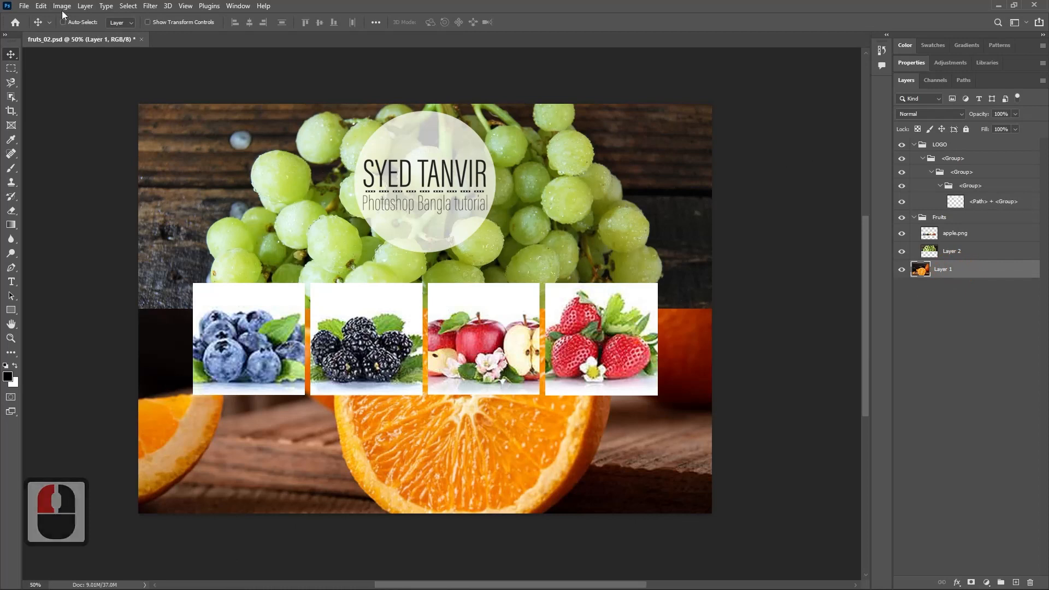
pyautogui.click(85, 6)
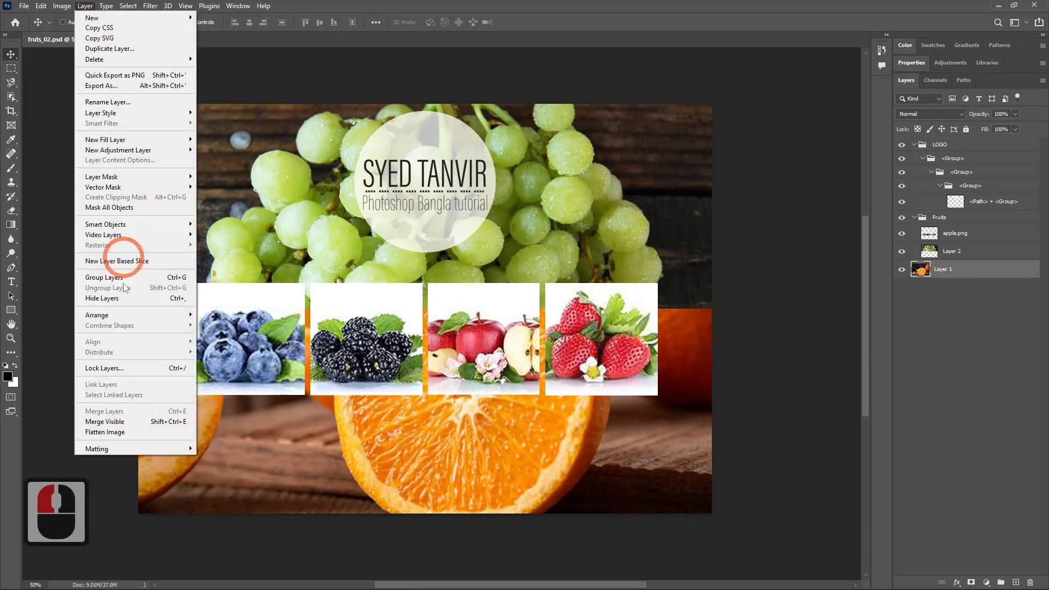
pyautogui.click(120, 433)
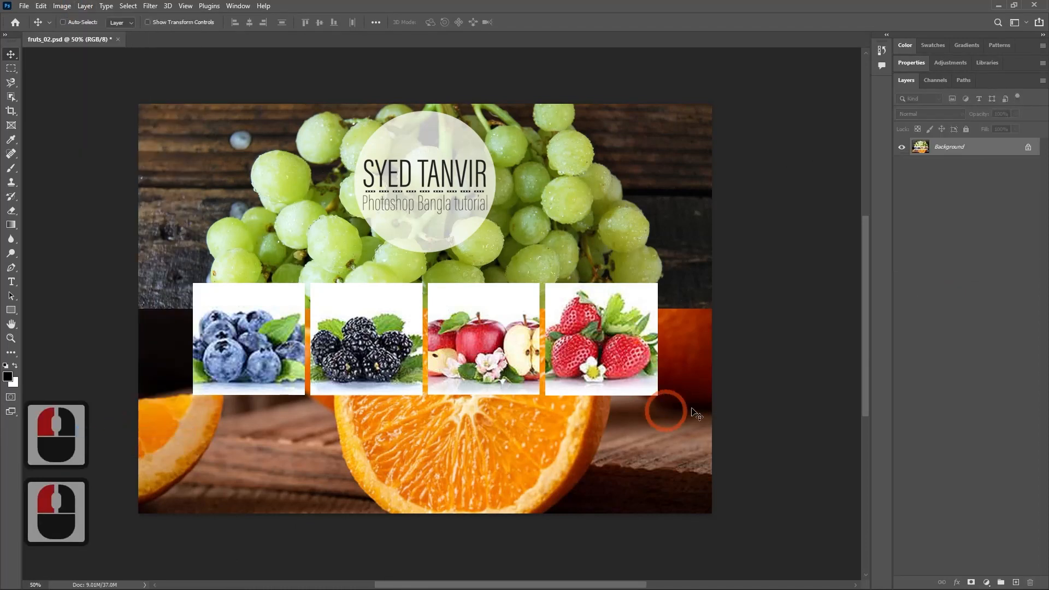
# Unlock the Background layer and shift the flattened image slightly within the canvas.
pyautogui.click(934, 210)
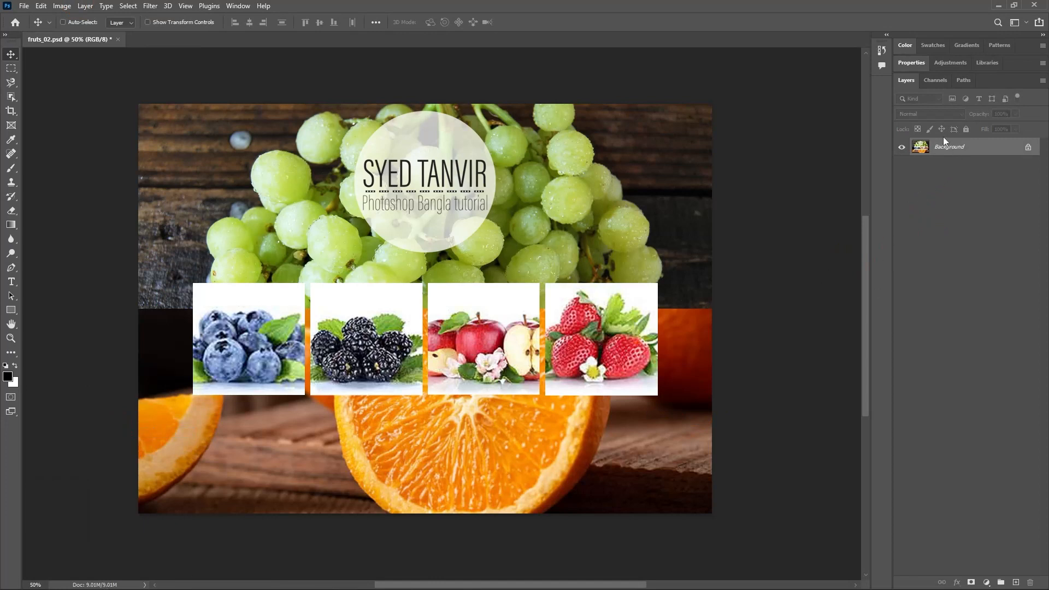
pyautogui.click(1028, 148)
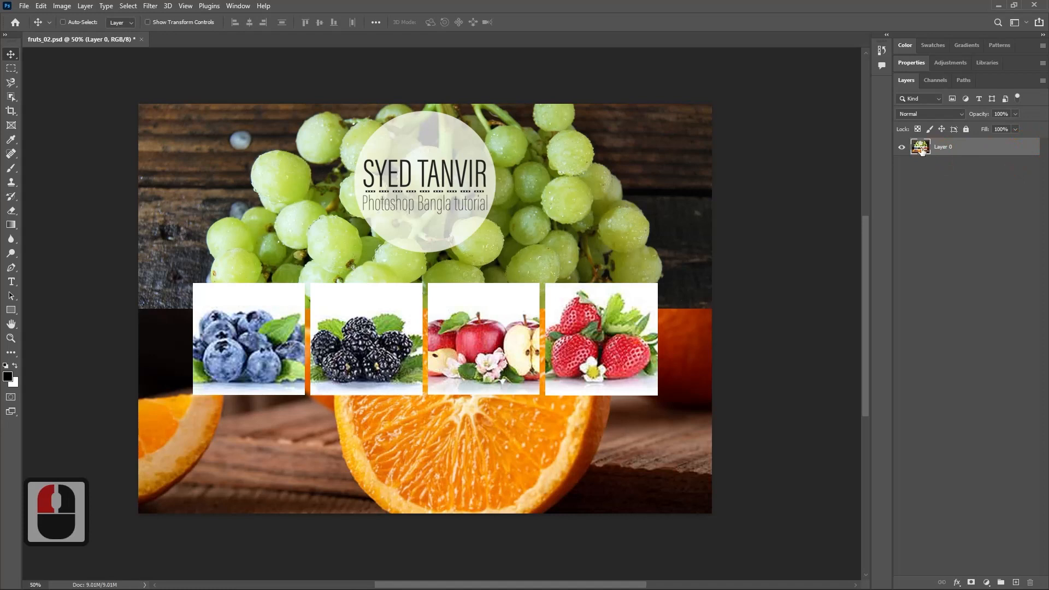
pyautogui.moveTo(419, 328)
pyautogui.mouseDown()
pyautogui.moveTo(361, 376)
pyautogui.moveTo(415, 311)
pyautogui.moveTo(438, 357)
pyautogui.moveTo(426, 344)
pyautogui.mouseUp()
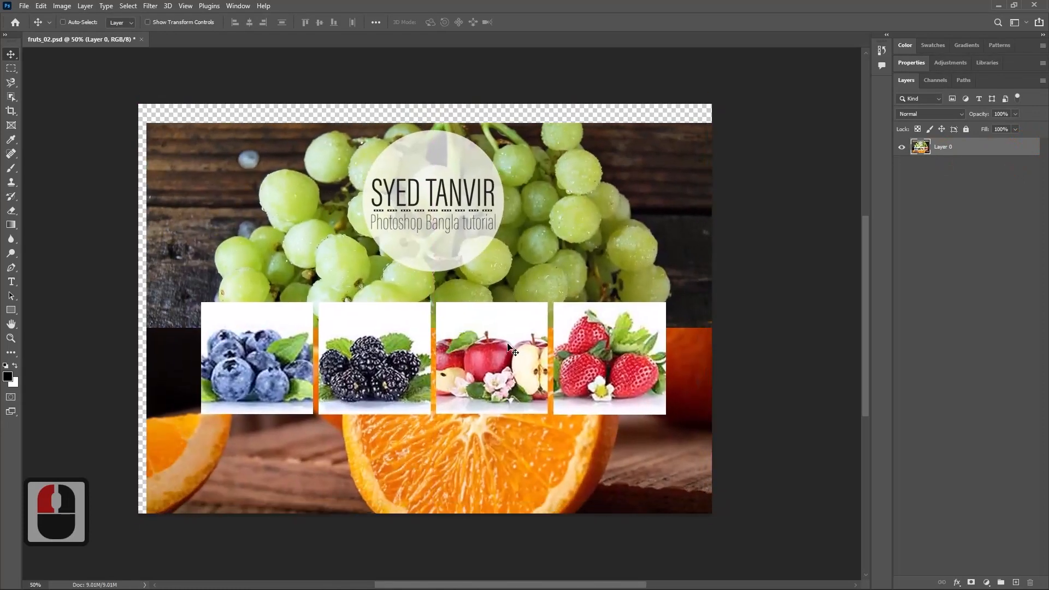
pyautogui.moveTo(497, 341)
pyautogui.mouseDown()
pyautogui.moveTo(487, 322)
pyautogui.moveTo(497, 324)
pyautogui.mouseUp()
# Undo the image shift, unlocking, flattening, logo merge, crop and fruit merge until the four fruit PNG layers are separate again.
pyautogui.hotkey('ctrl', 'z')
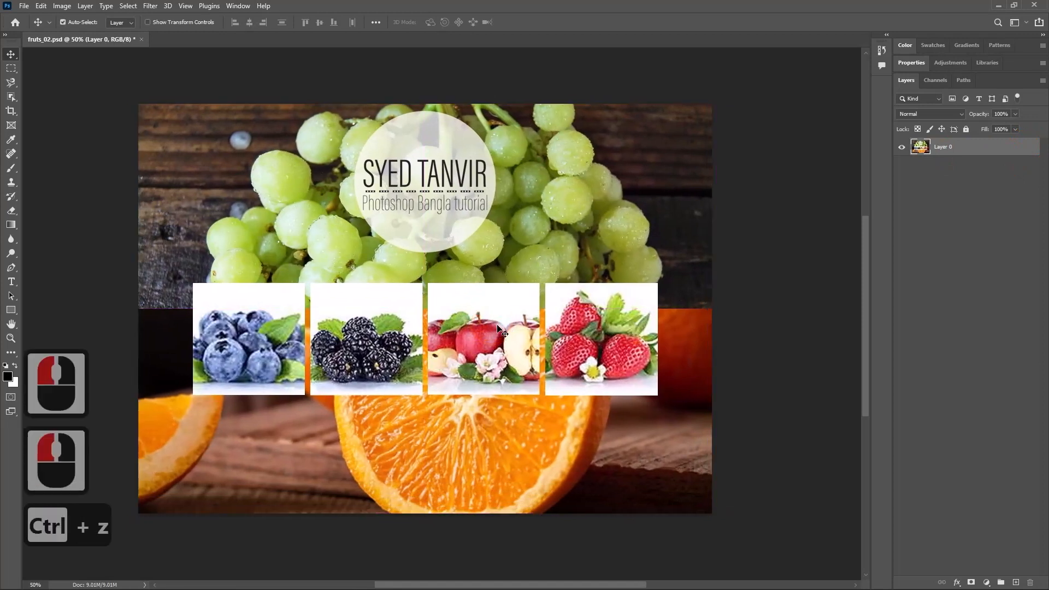
pyautogui.press('z')
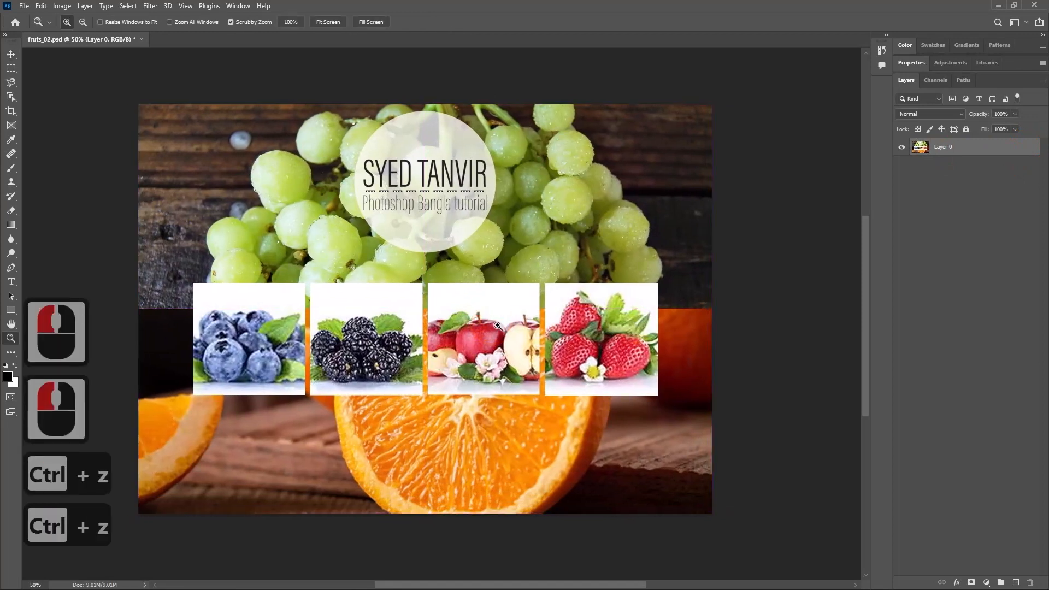
pyautogui.press('ctrl')
pyautogui.hotkey('ctrl', 'z')
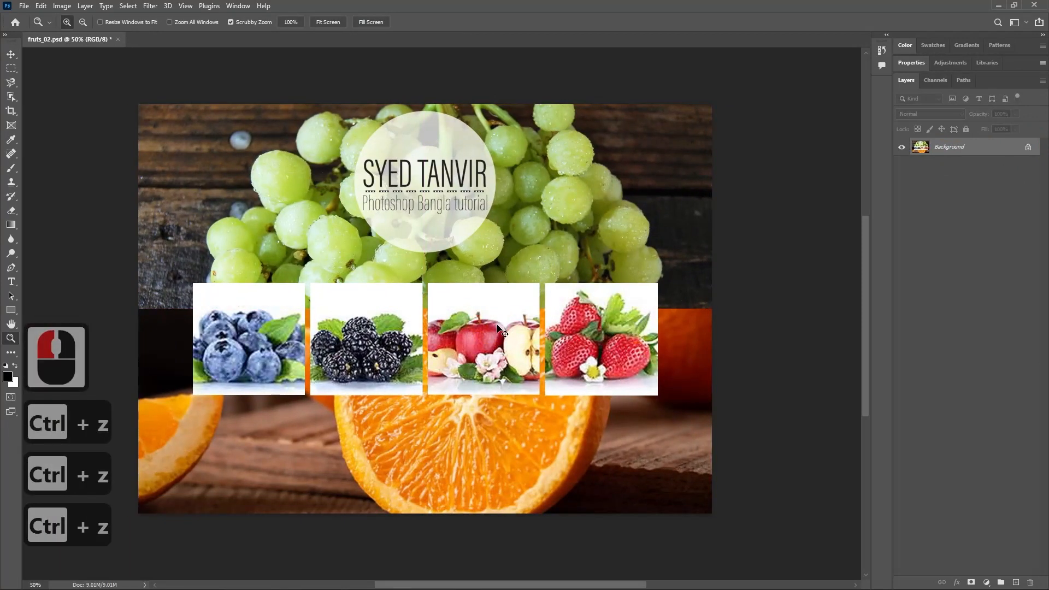
pyautogui.hotkey('ctrl', 'z')
pyautogui.hotkey('ctrl', 'z')
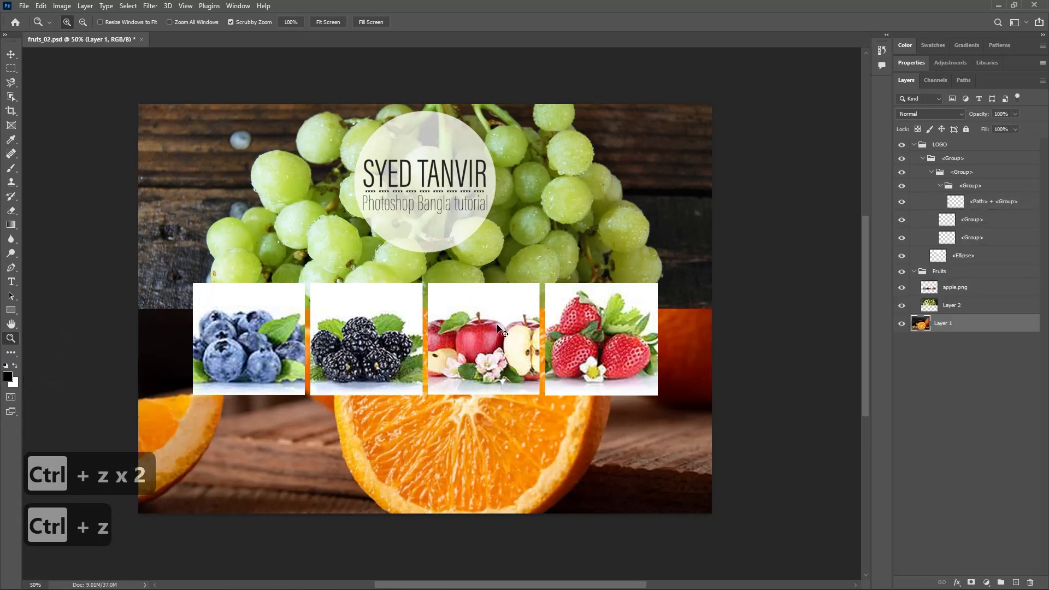
pyautogui.hotkey('ctrl', 'z')
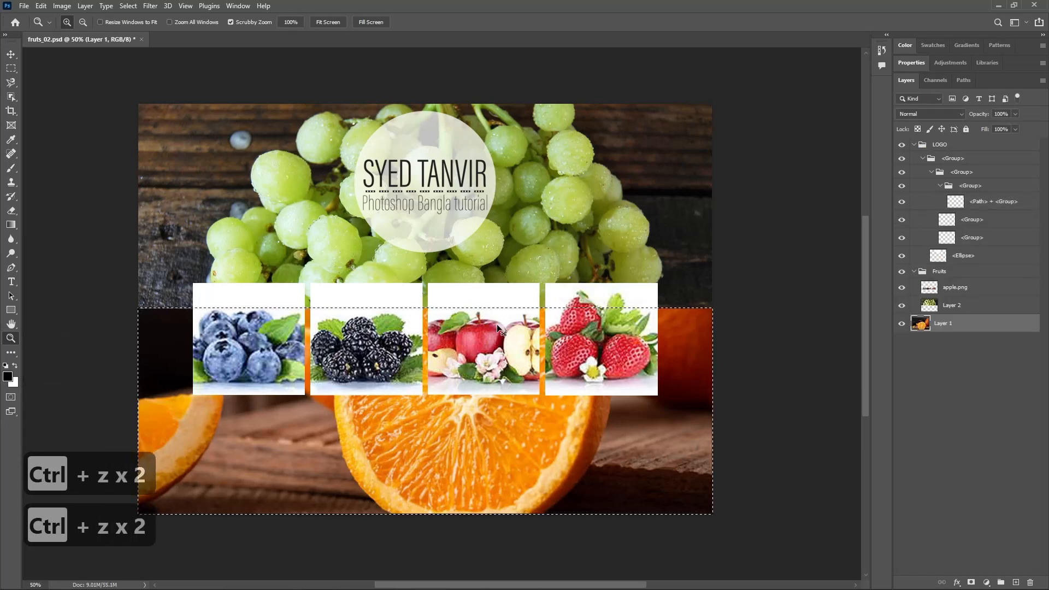
pyautogui.hotkey('ctrl', 'z')
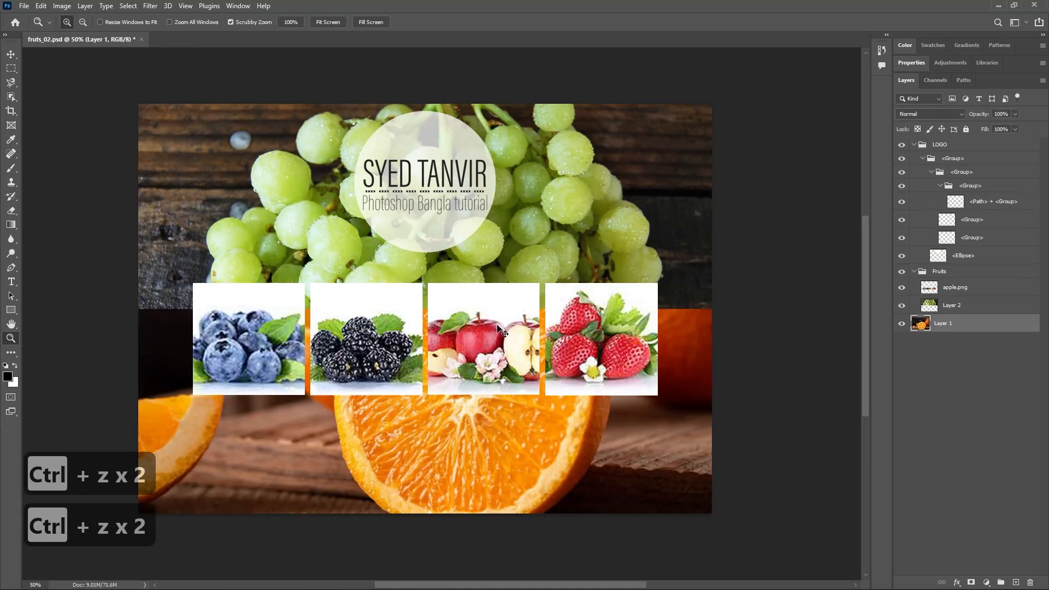
pyautogui.hotkey('ctrl', 'z')
pyautogui.hotkey('ctrl', 'z')
pyautogui.hotkey('ctrl', 'z')
pyautogui.hotkey('ctrl', 'z')
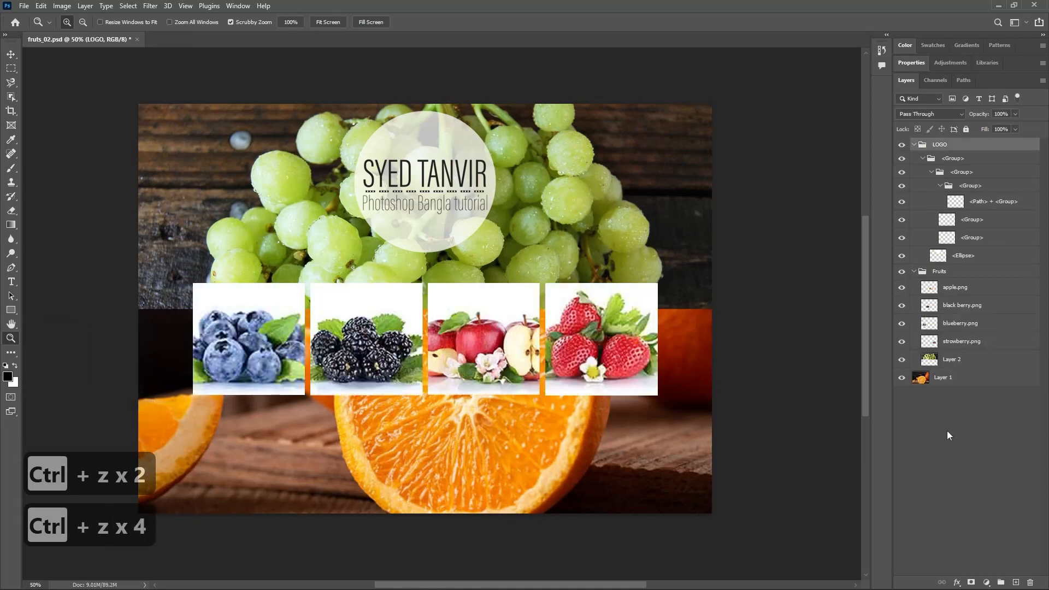
# Clear the layer selection and move Layer 2 out of the Fruits group to directly above Layer 1.
pyautogui.click(970, 432)
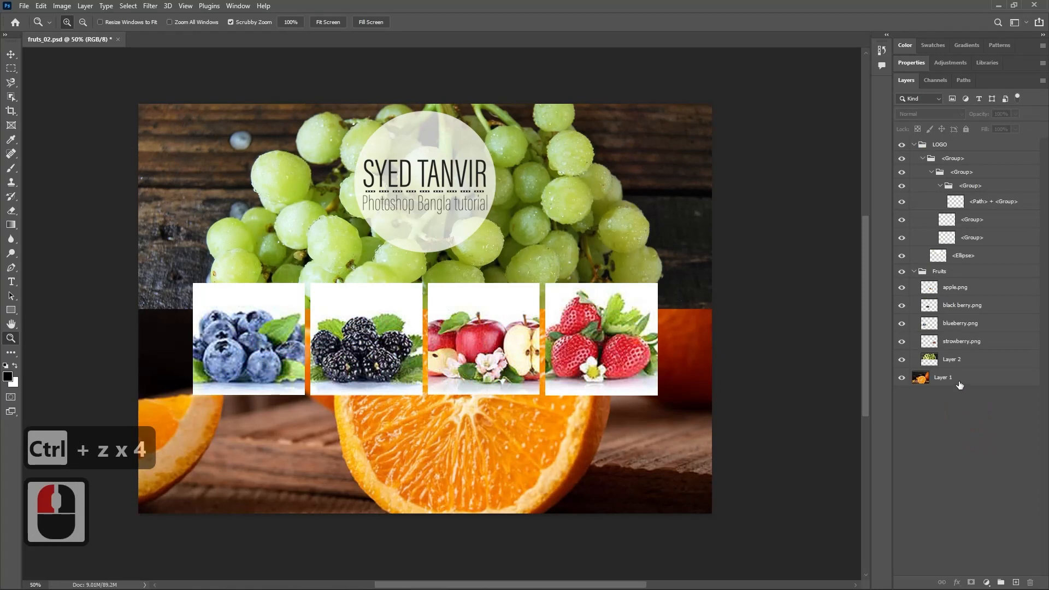
pyautogui.moveTo(949, 371)
pyautogui.mouseDown()
pyautogui.moveTo(936, 375)
pyautogui.moveTo(937, 392)
pyautogui.moveTo(946, 359)
pyautogui.mouseUp()
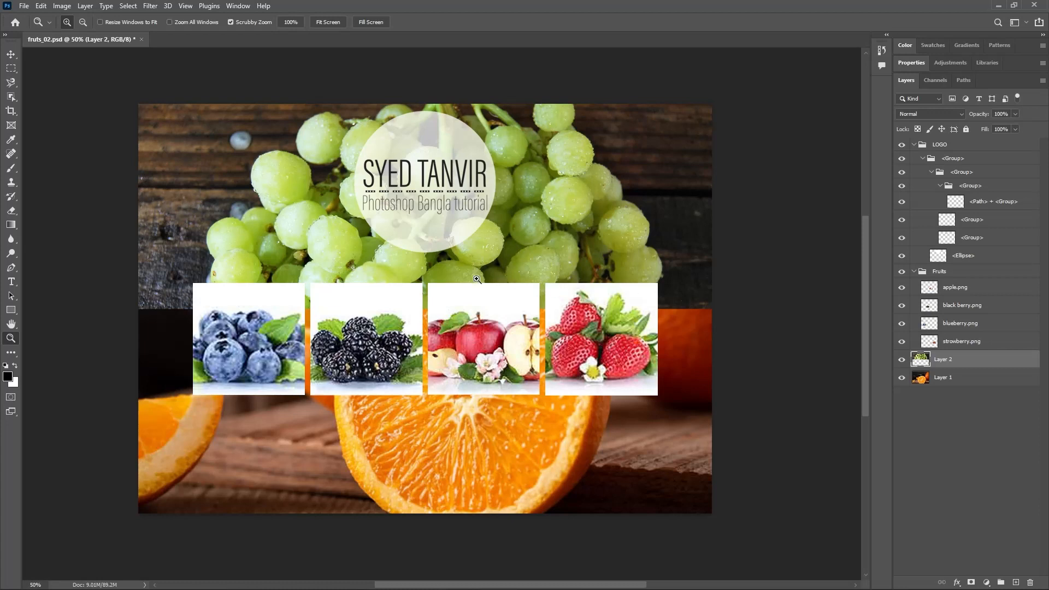
# Check which file types Save As offers for the document, and close the dialog without saving.
pyautogui.click(28, 8)
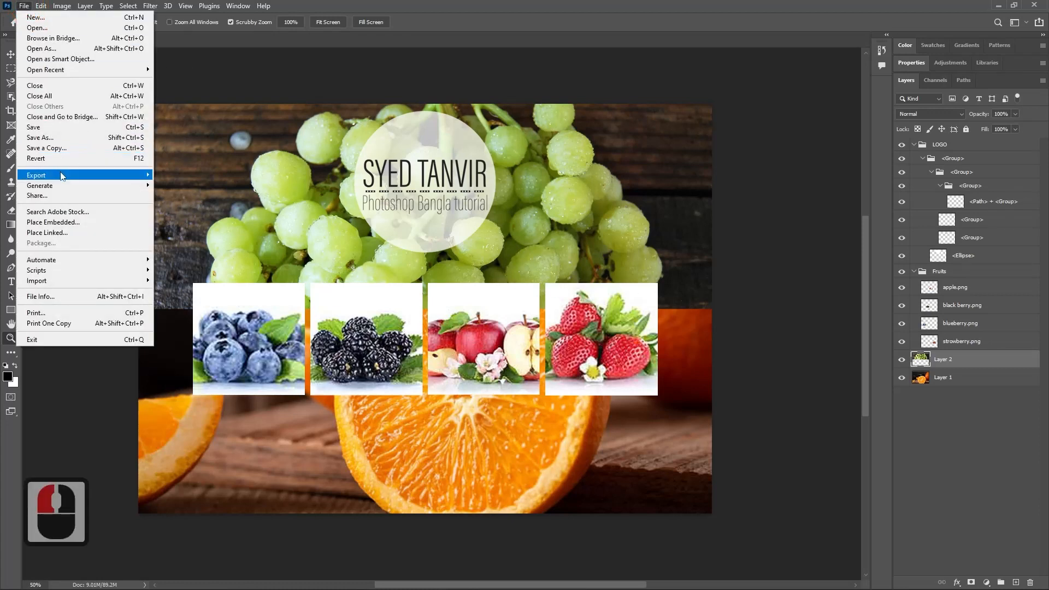
pyautogui.moveTo(75, 177)
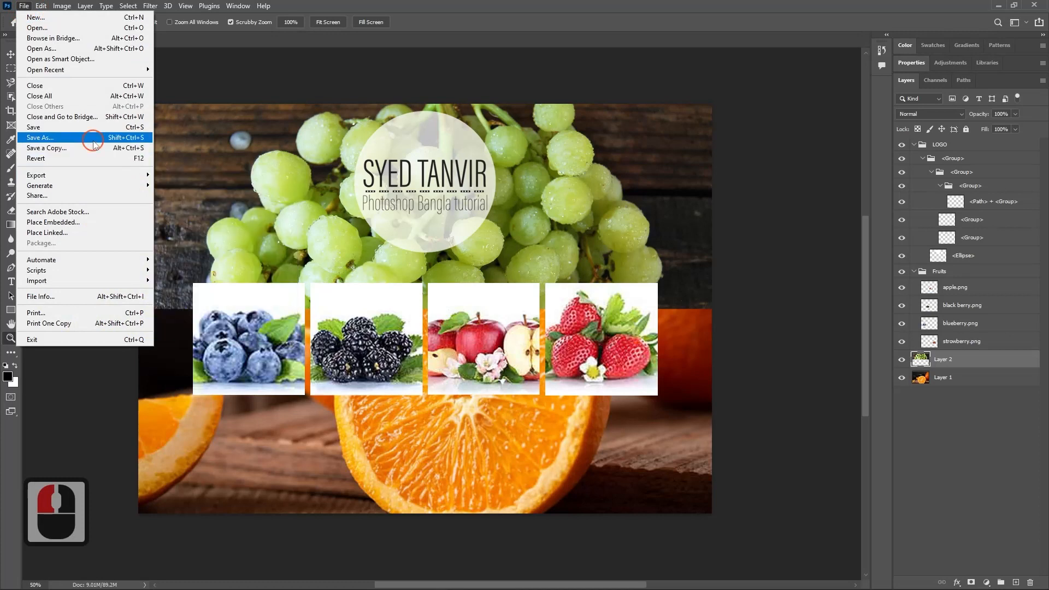
pyautogui.click(158, 158)
pyautogui.hotkey('ctrl', 'shift', 's')
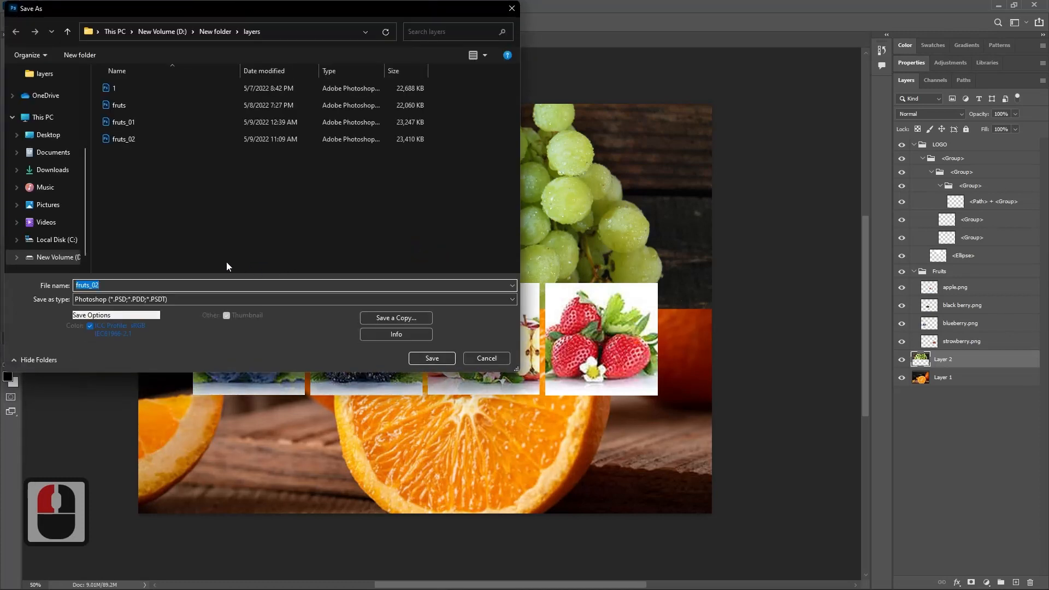
pyautogui.click(188, 303)
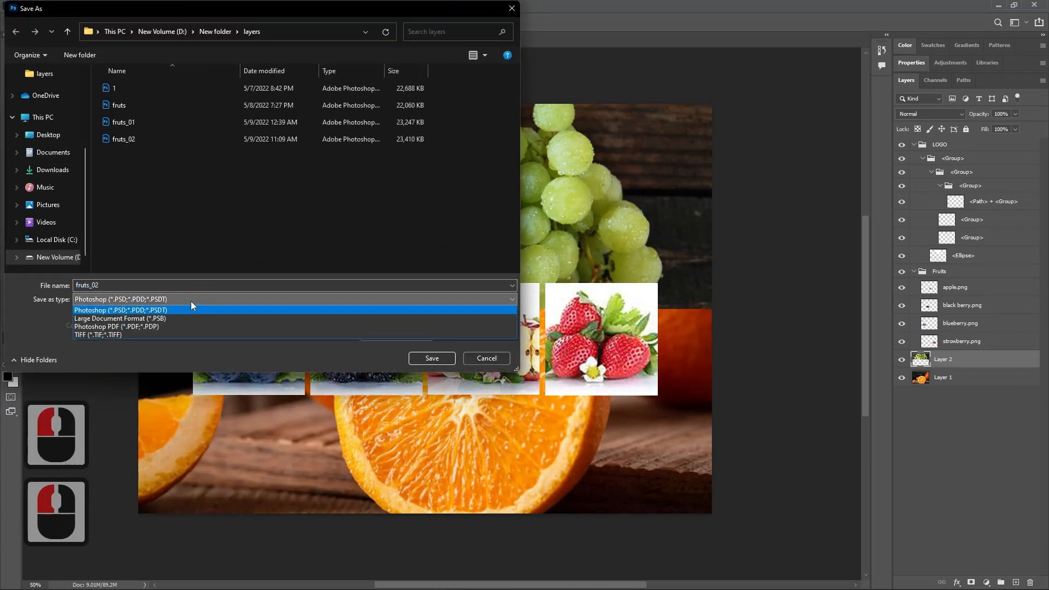
pyautogui.click(244, 230)
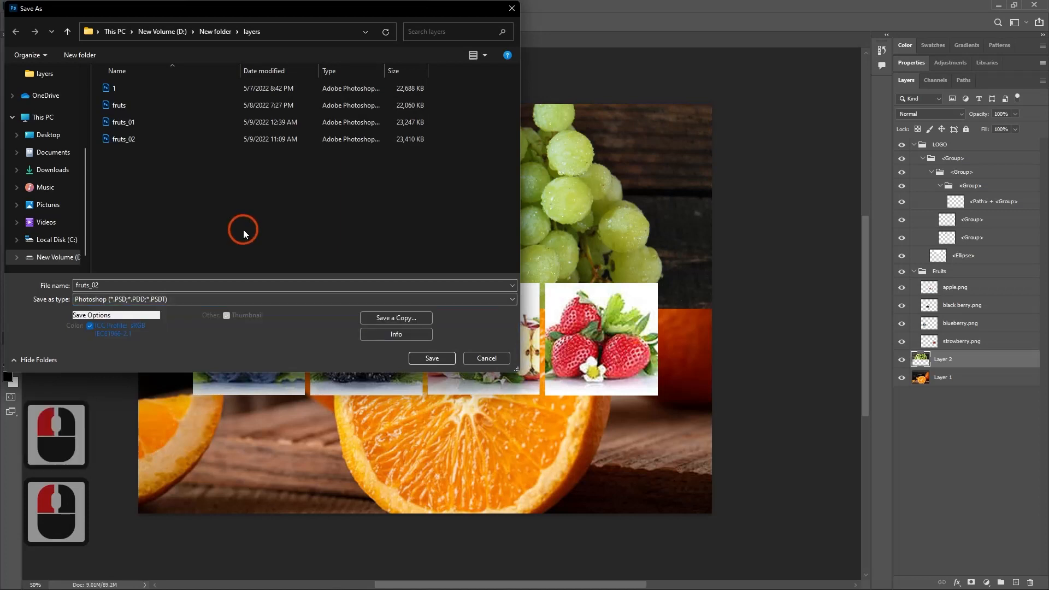
pyautogui.click(486, 359)
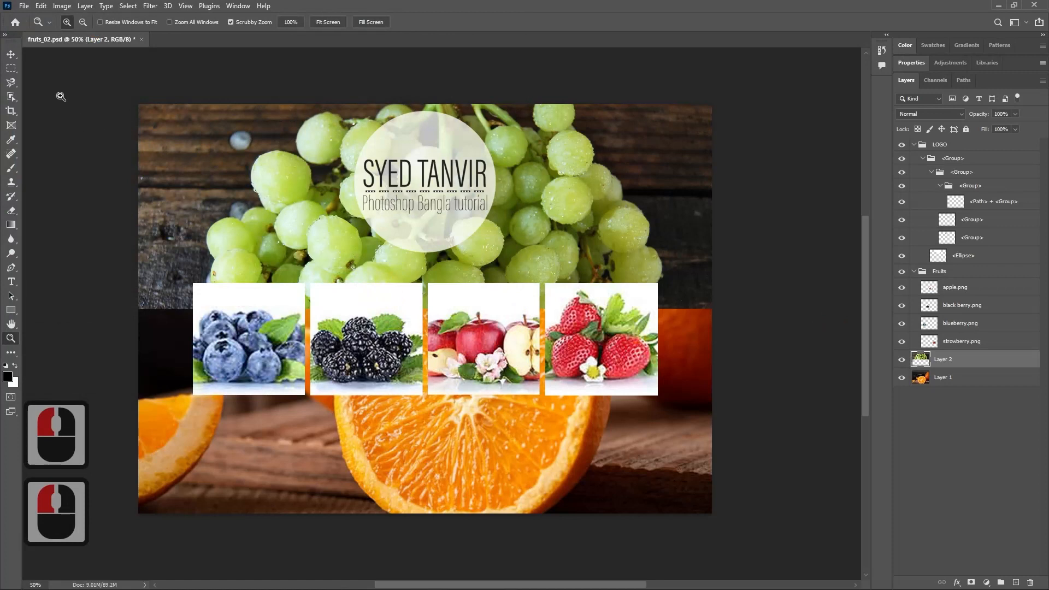
# Open Export As for the document and set the format to JPG with Great quality.
pyautogui.click(24, 6)
pyautogui.click(62, 188)
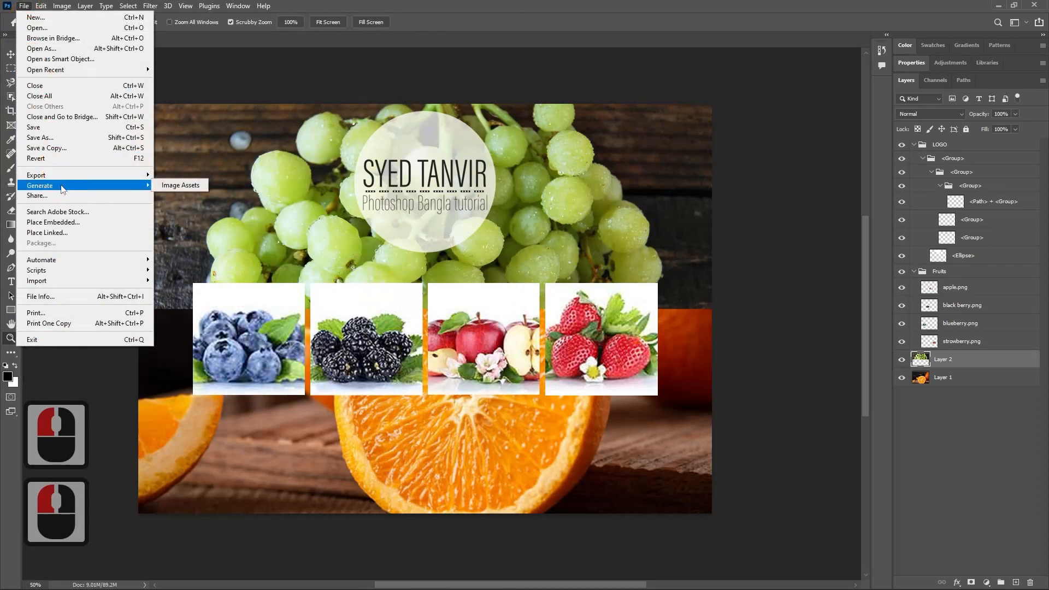
pyautogui.moveTo(65, 175)
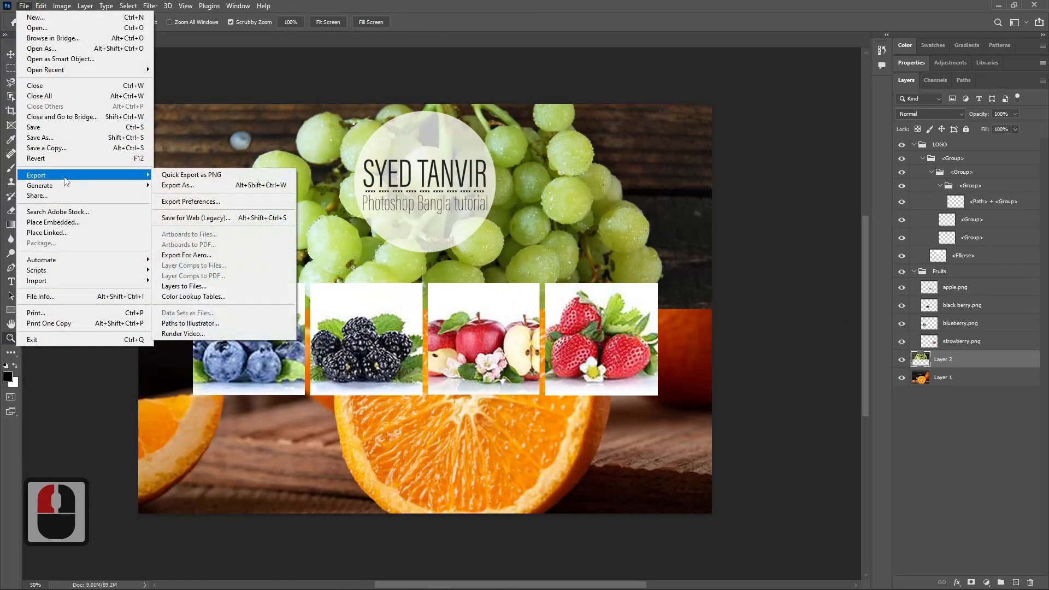
pyautogui.click(186, 187)
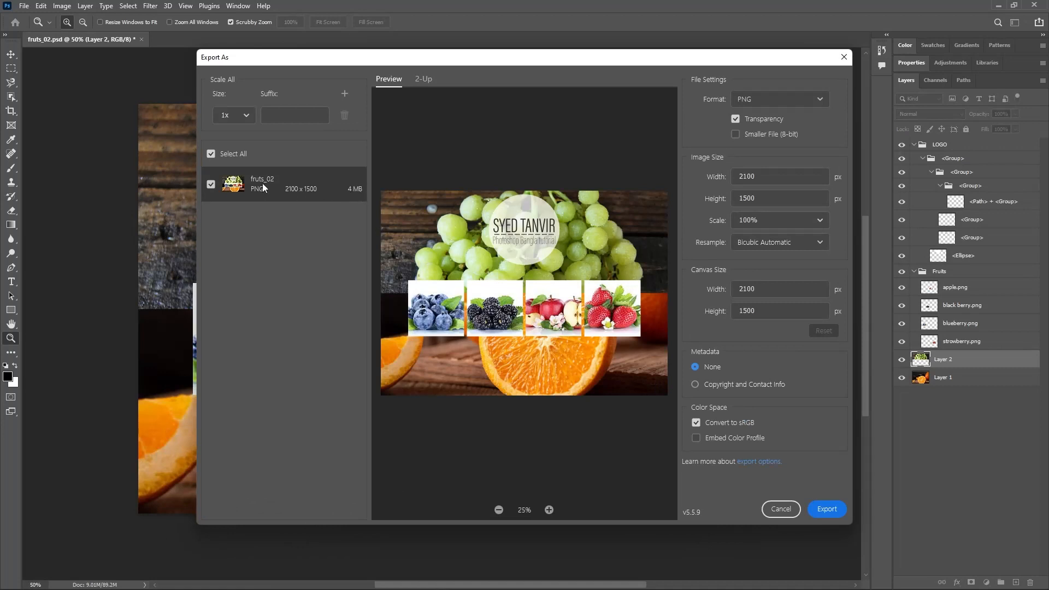
pyautogui.click(765, 106)
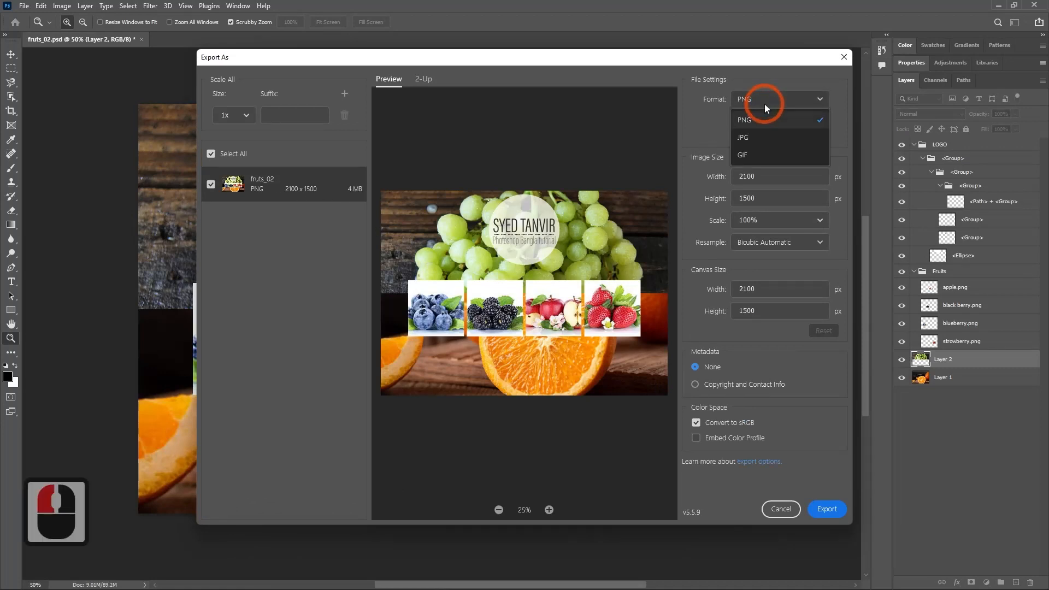
pyautogui.click(759, 137)
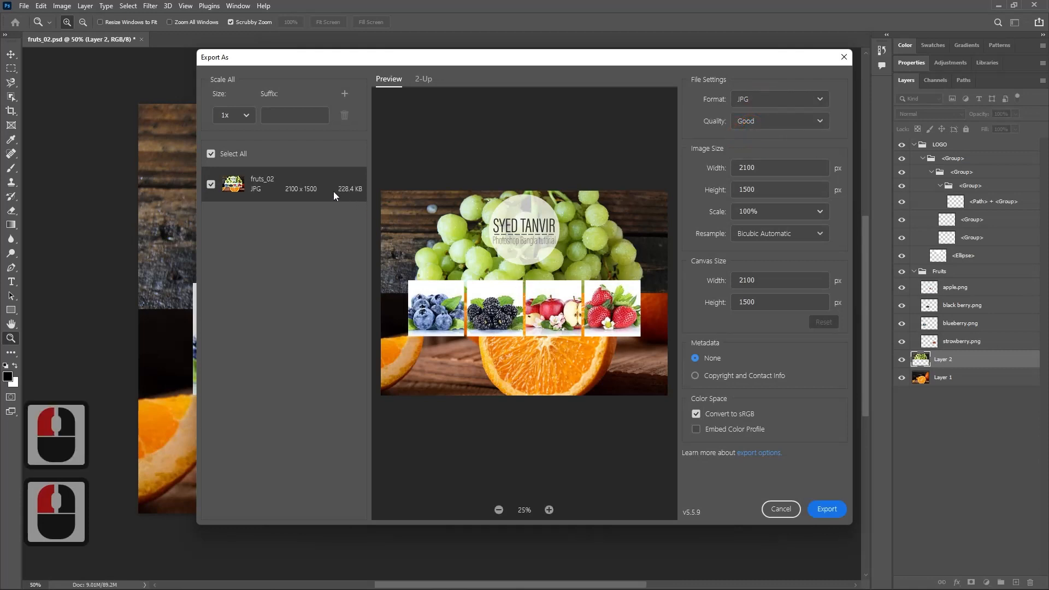
pyautogui.click(789, 122)
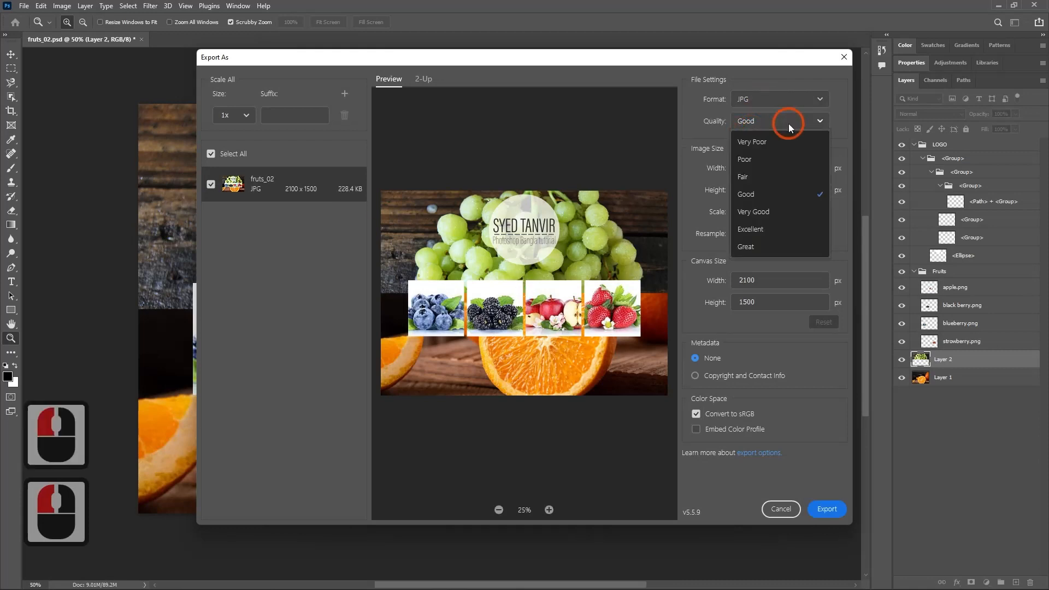
pyautogui.click(760, 246)
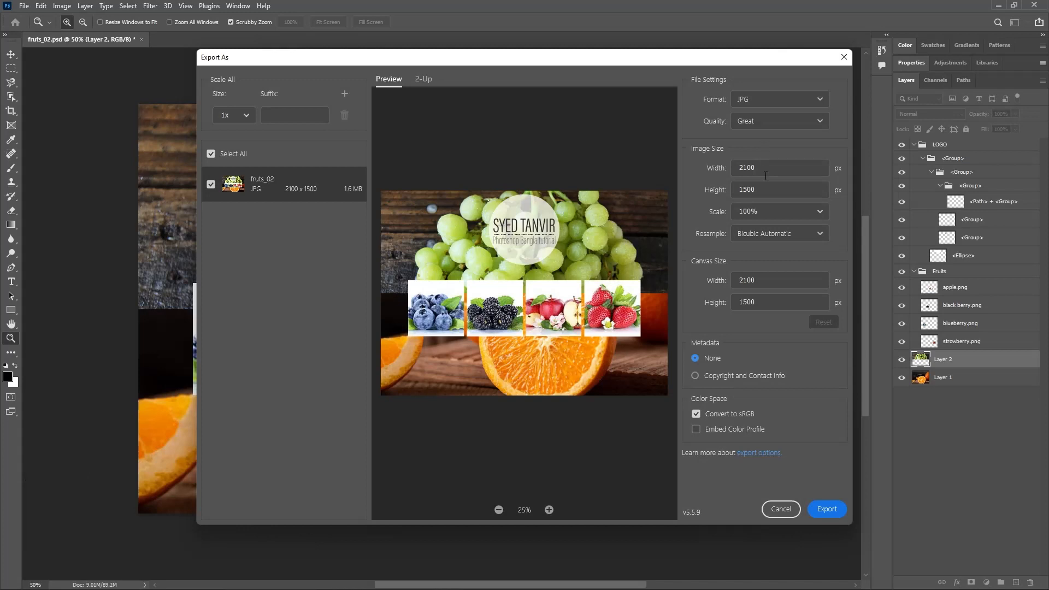
# Try an export scale of 500%, and set the scale back to 100%.
pyautogui.click(766, 211)
pyautogui.click(818, 212)
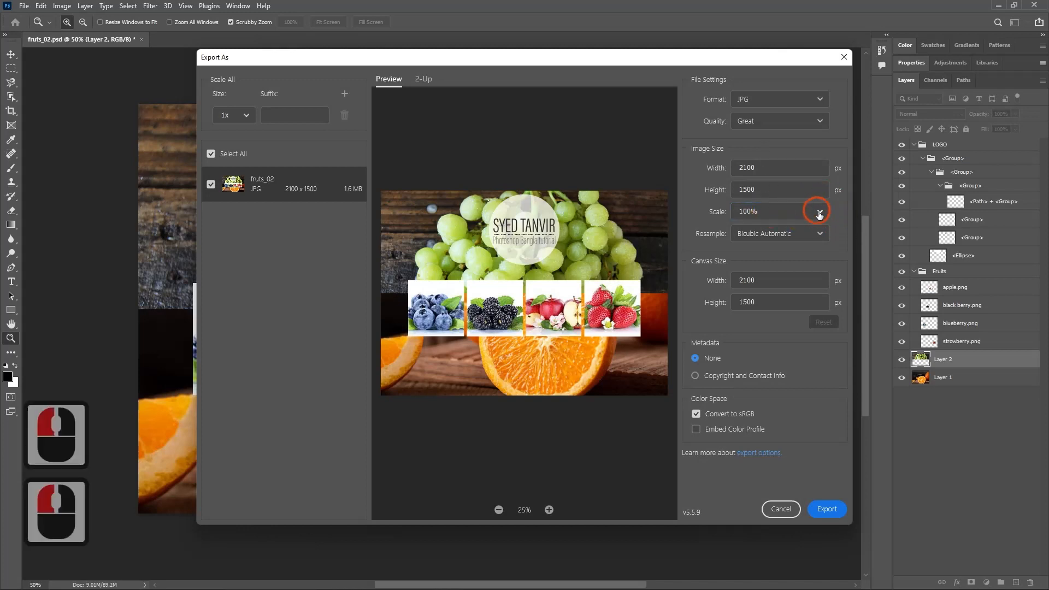
pyautogui.click(820, 212)
pyautogui.click(820, 212)
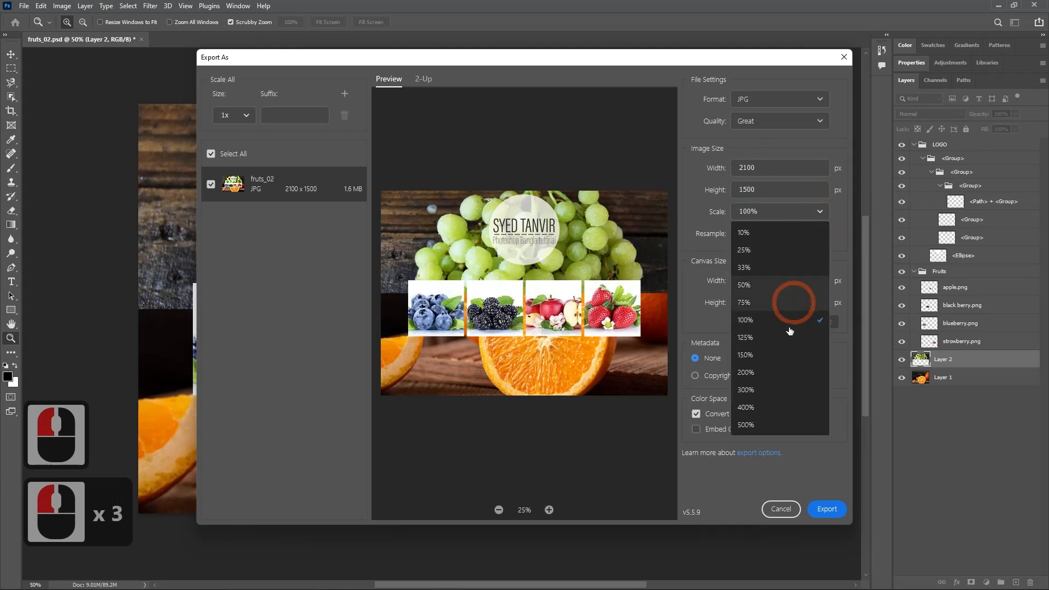
pyautogui.click(771, 432)
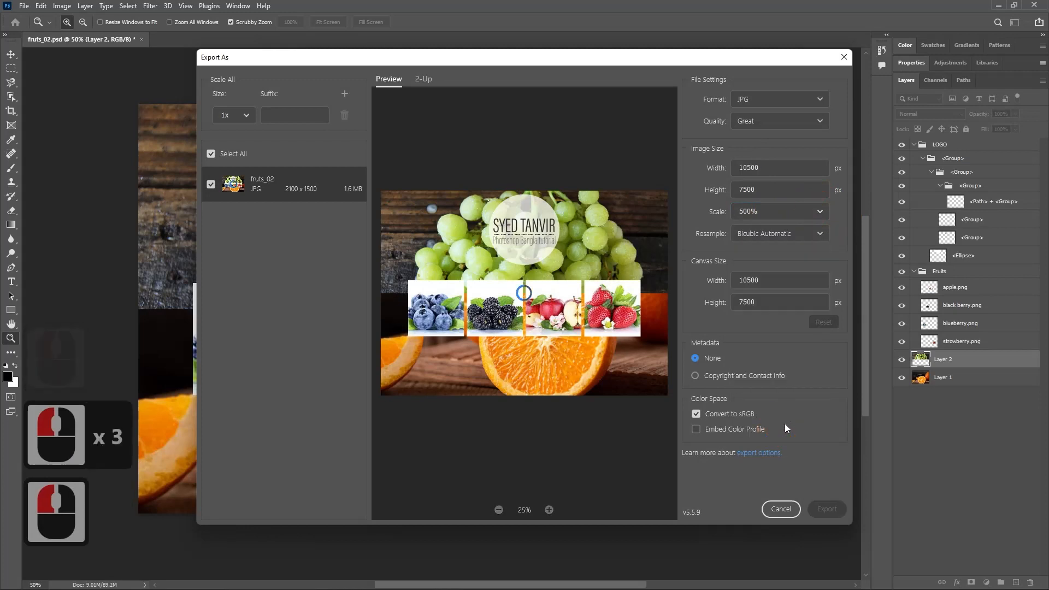
pyautogui.click(820, 213)
pyautogui.click(820, 213)
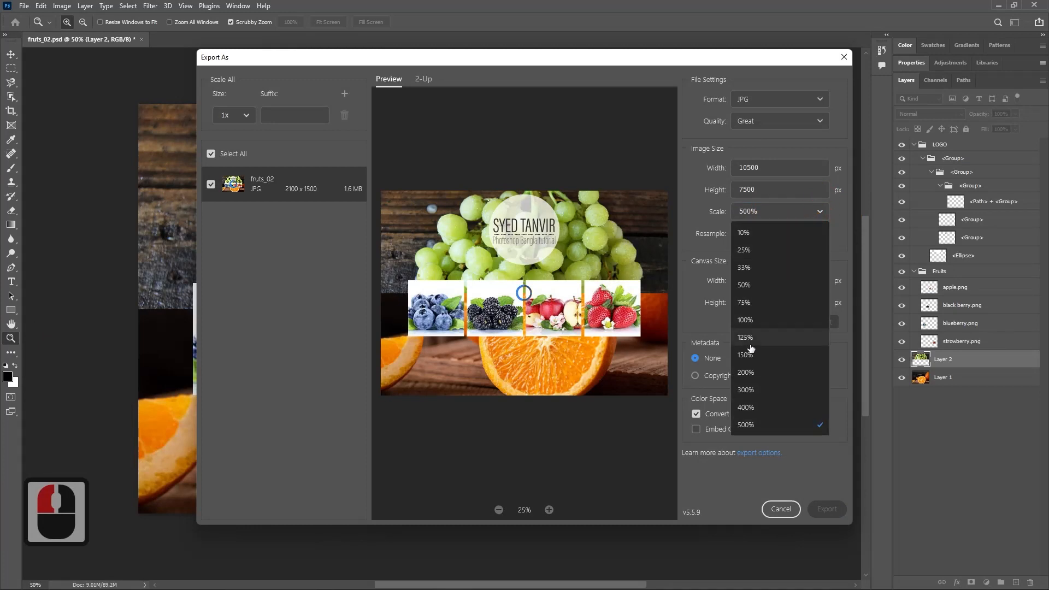
pyautogui.click(752, 322)
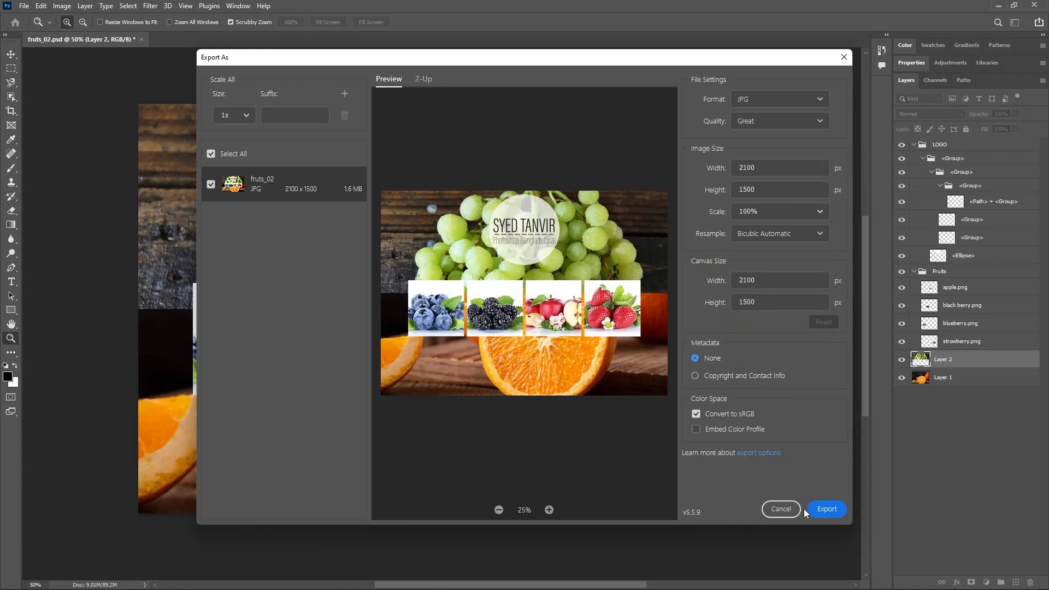
# Export the design as a JPG named fruts_02_final in the layers folder.
pyautogui.click(824, 510)
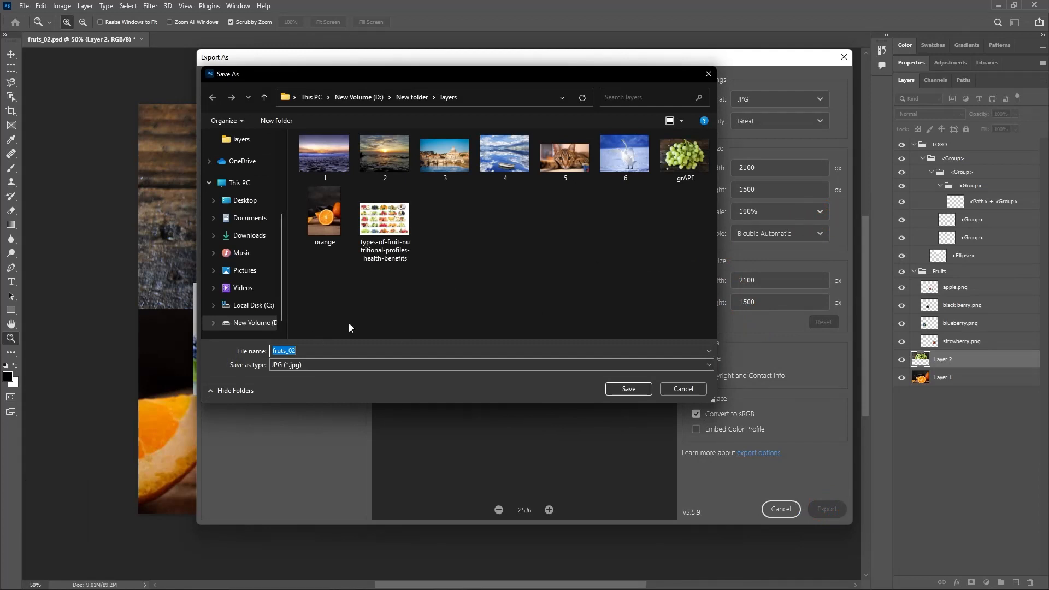
pyautogui.click(288, 353)
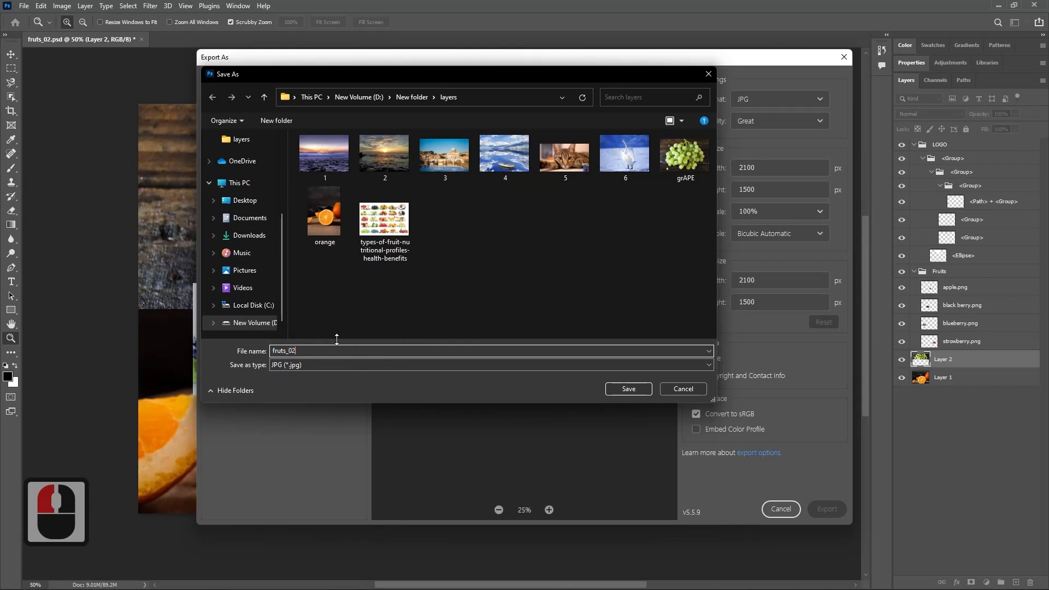
pyautogui.write('_')
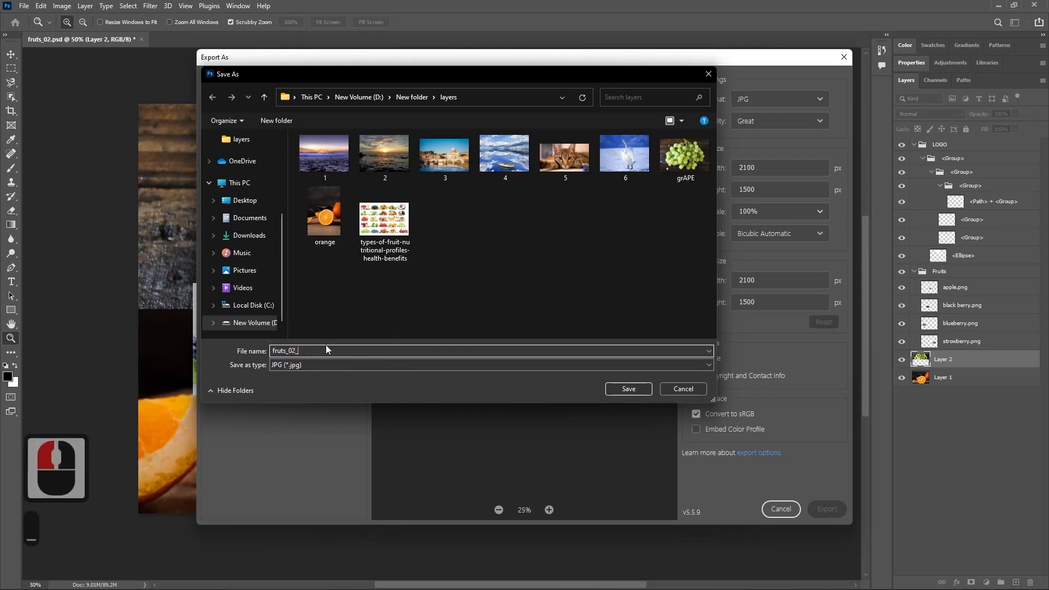
pyautogui.write('finm')
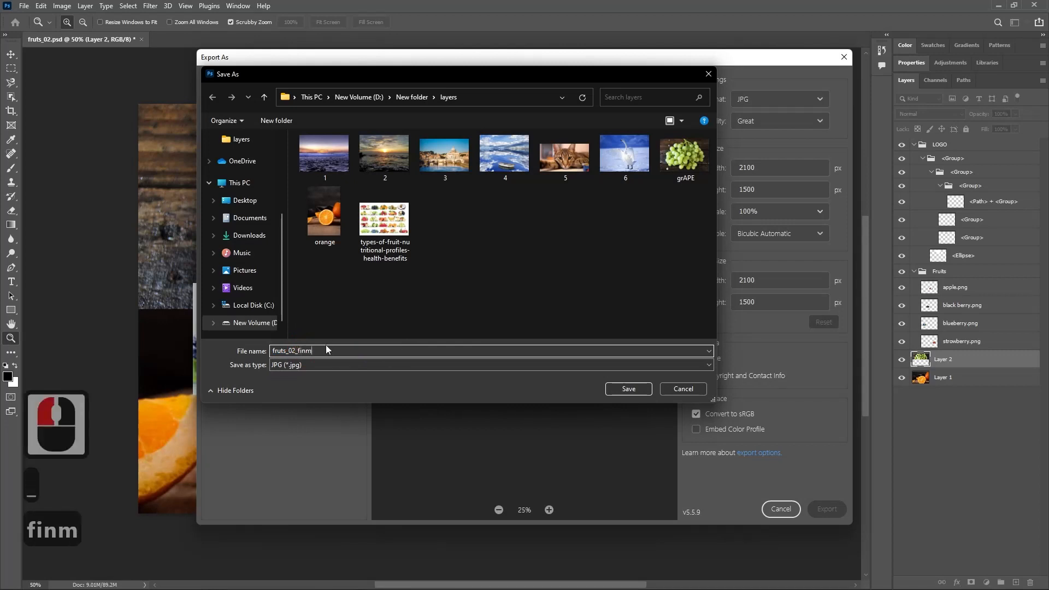
pyautogui.press('BackSpace')
pyautogui.write('a')
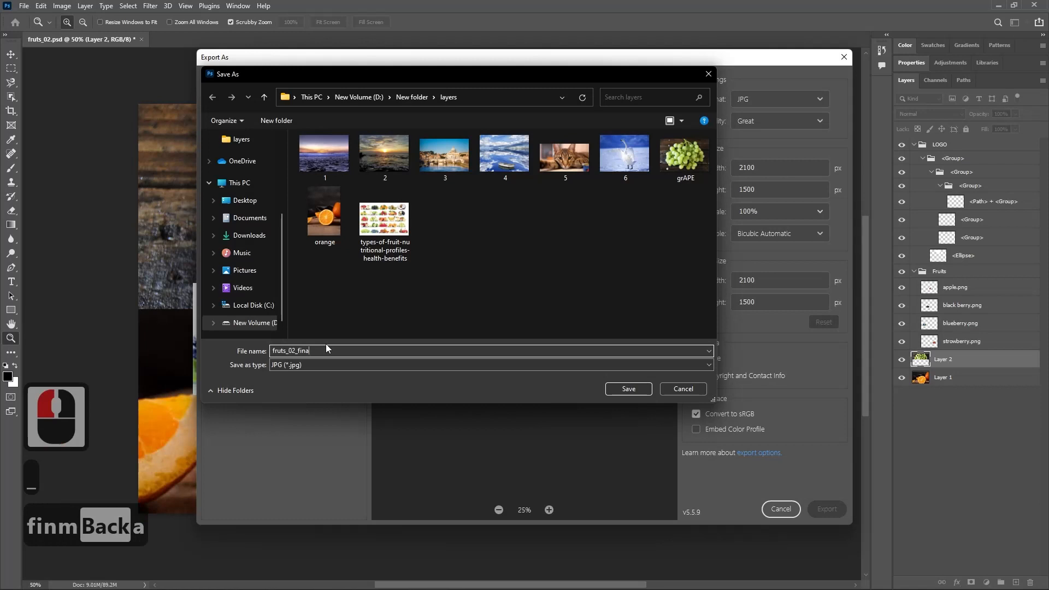
pyautogui.write('l')
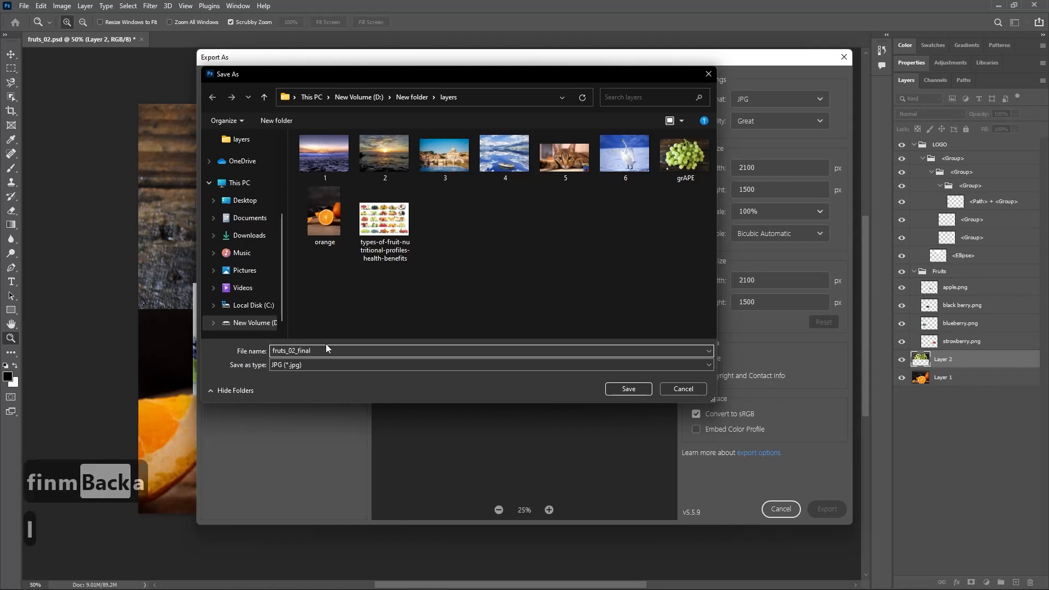
pyautogui.click(621, 388)
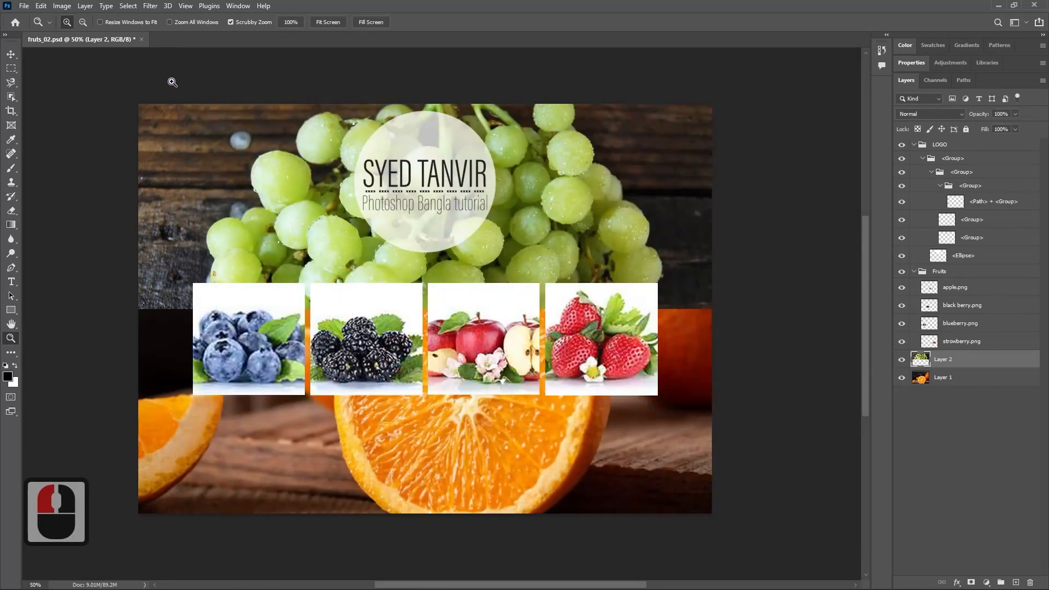
# Close the fruts_02.psd document without saving its changes.
pyautogui.click(140, 39)
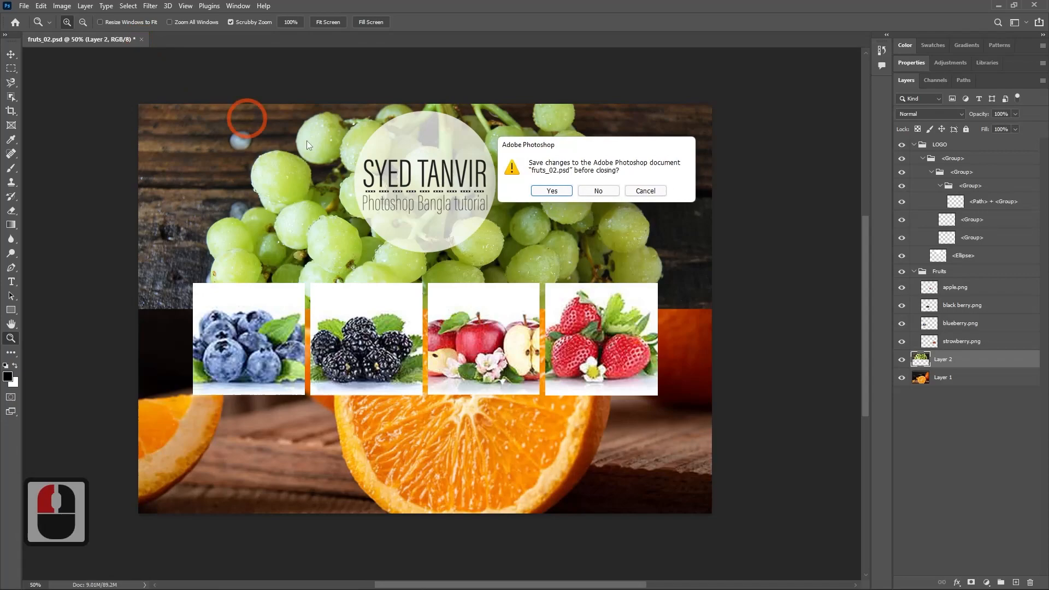
pyautogui.click(603, 189)
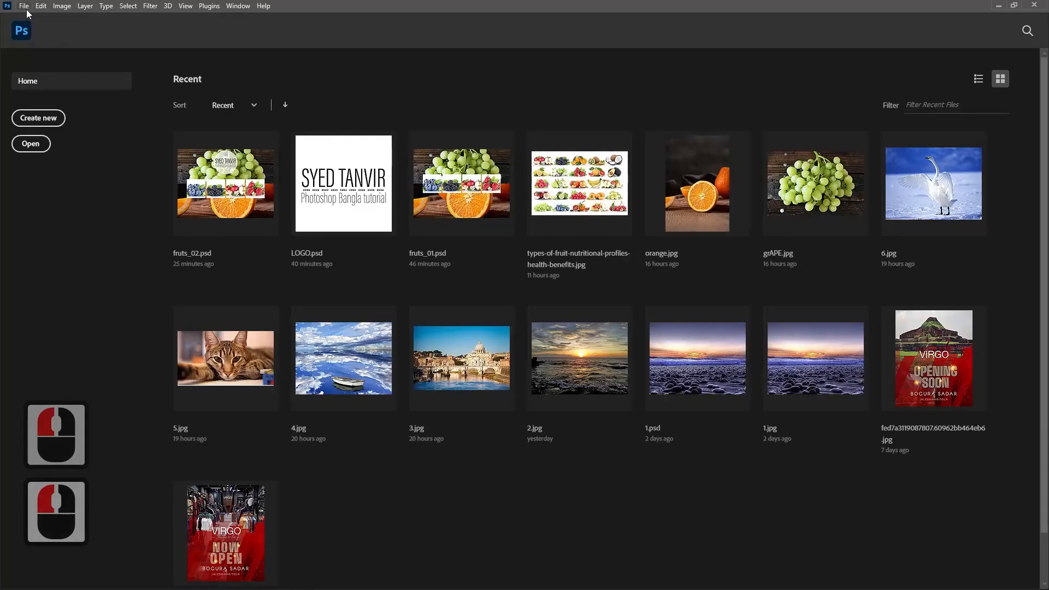
pyautogui.press('super')
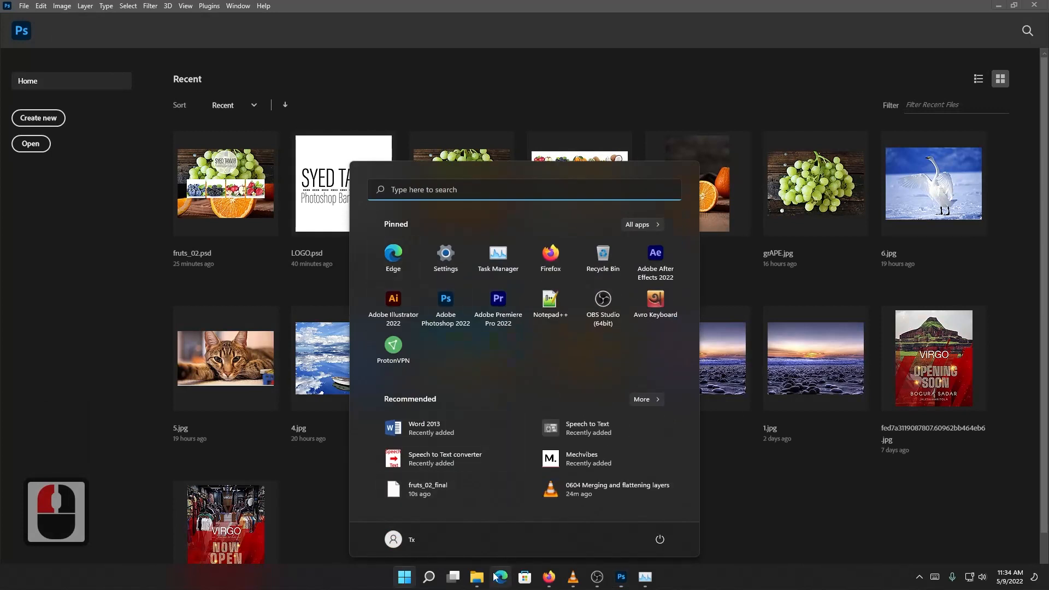
pyautogui.click(541, 412)
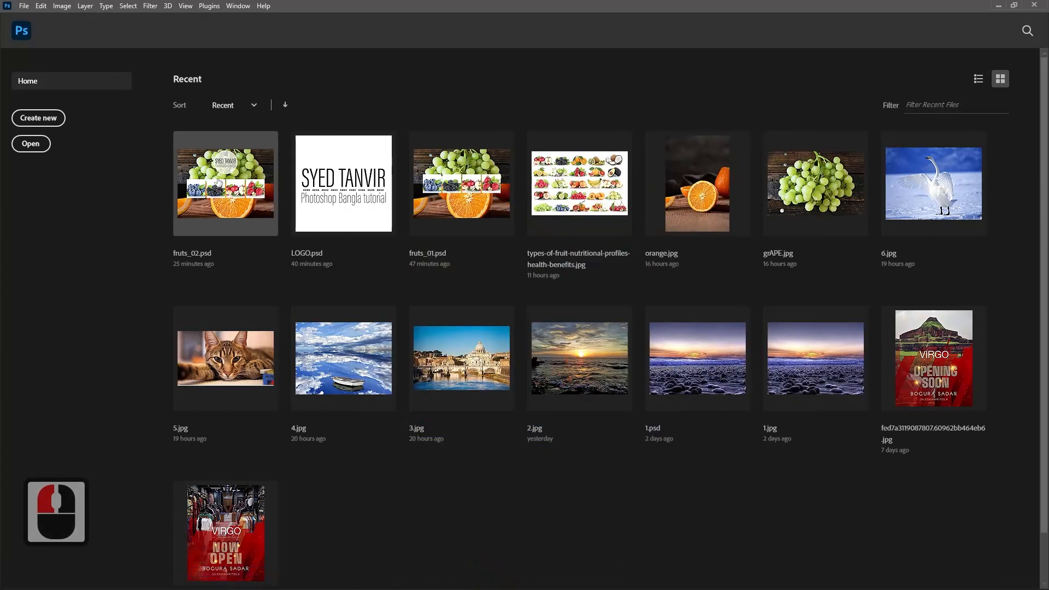
# Open the exported fruts_02_final JPG from the layers folder and inspect the fruit images up close.
pyautogui.click(39, 145)
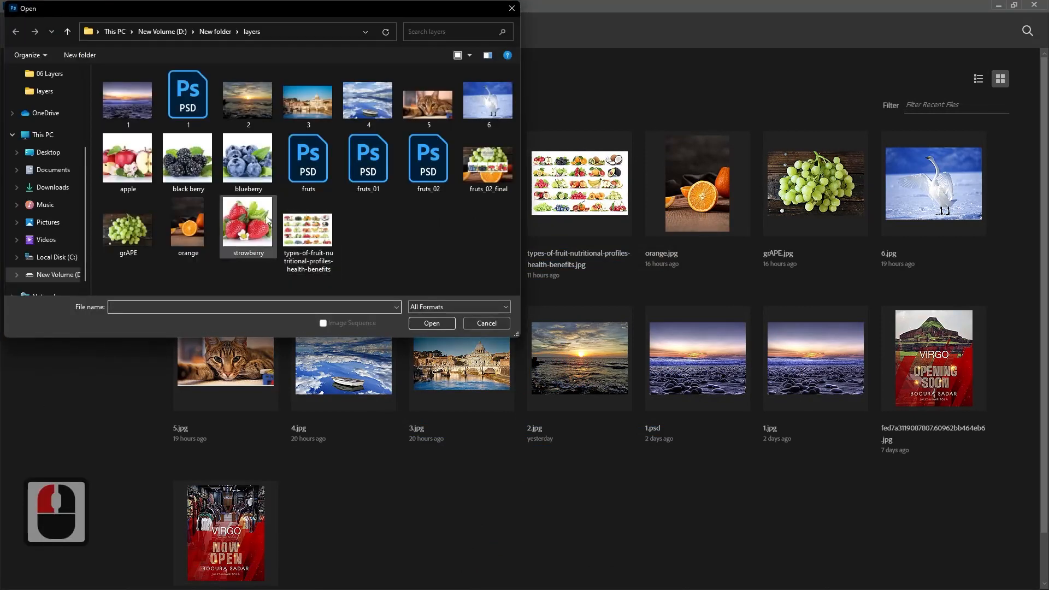
pyautogui.doubleClick(488, 181)
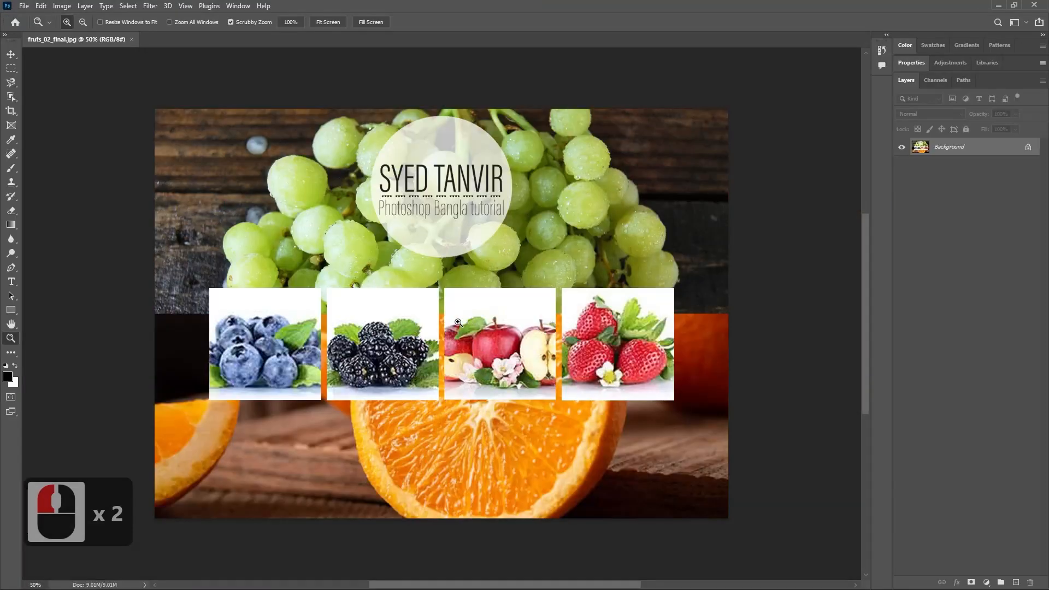
pyautogui.keyDown('alt'); pyautogui.click(378, 323); pyautogui.keyUp('alt')
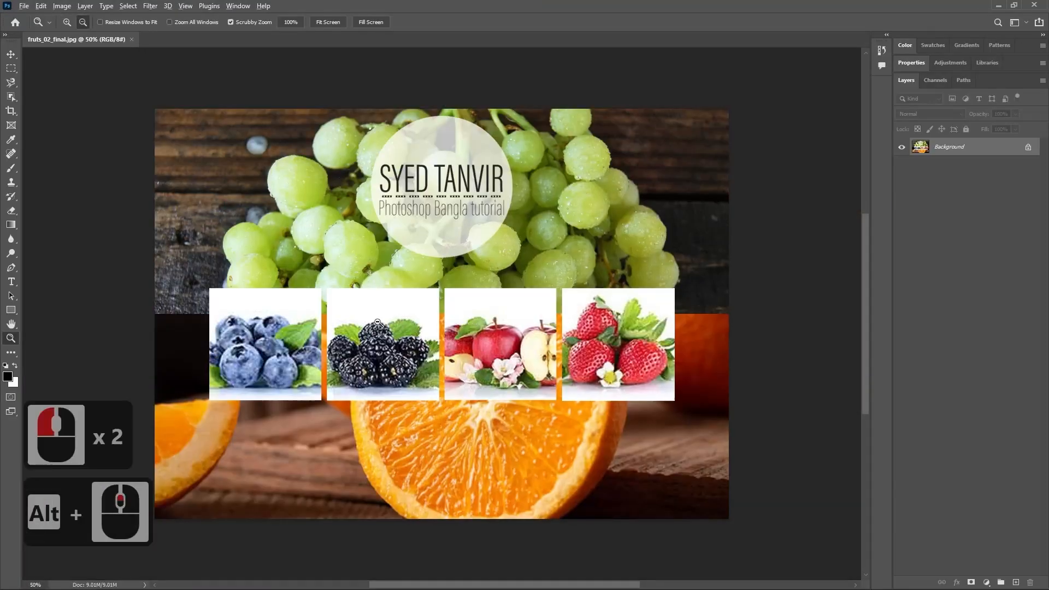
pyautogui.keyDown('alt'); pyautogui.click(378, 322); pyautogui.keyUp('alt')
pyautogui.keyDown('alt'); pyautogui.scroll(13, 378, 323); pyautogui.keyUp('alt')
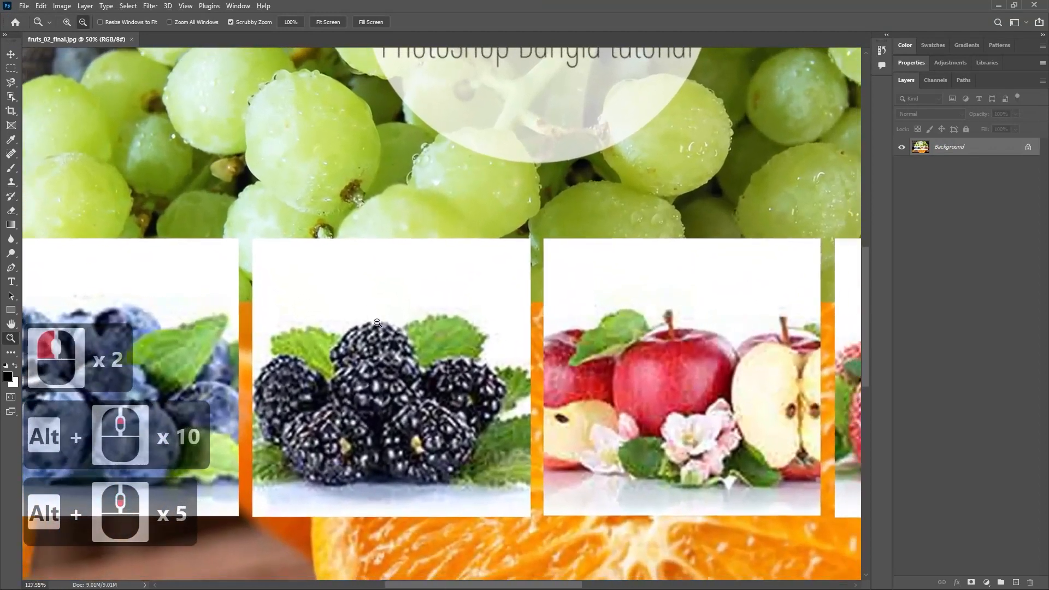
pyautogui.keyDown('alt'); pyautogui.scroll(-3, 378, 323); pyautogui.keyUp('alt')
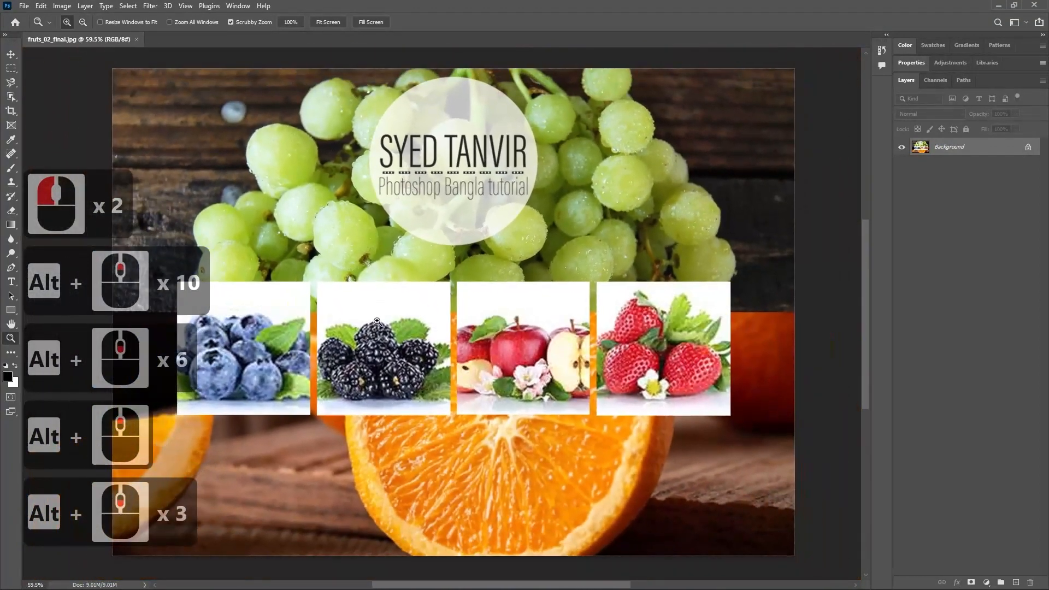